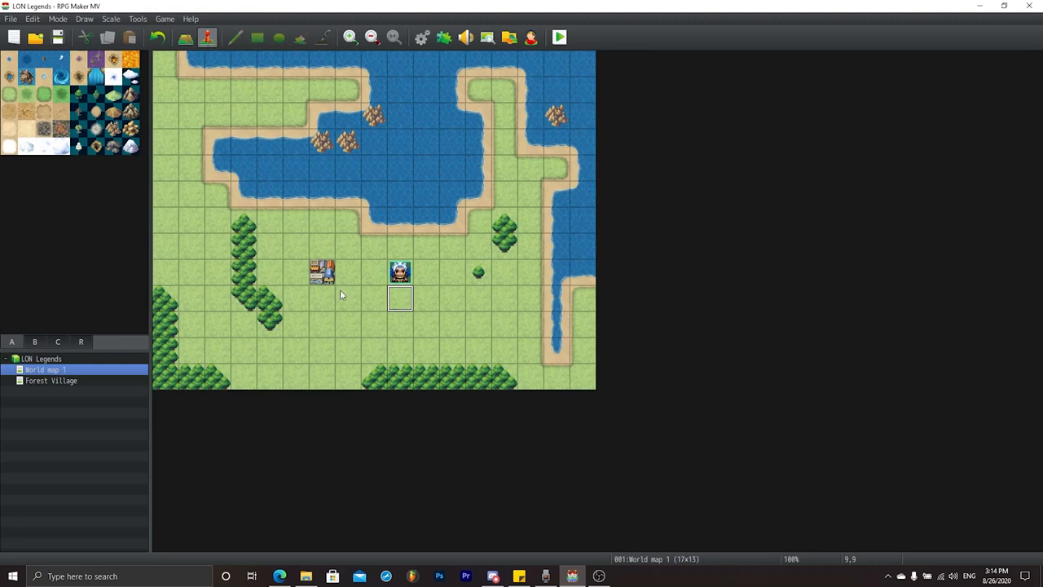
Step: Create a new event on the grass tile at 8,10 of World map 1
{"action": "double_click", "coordinate": [364, 328]}
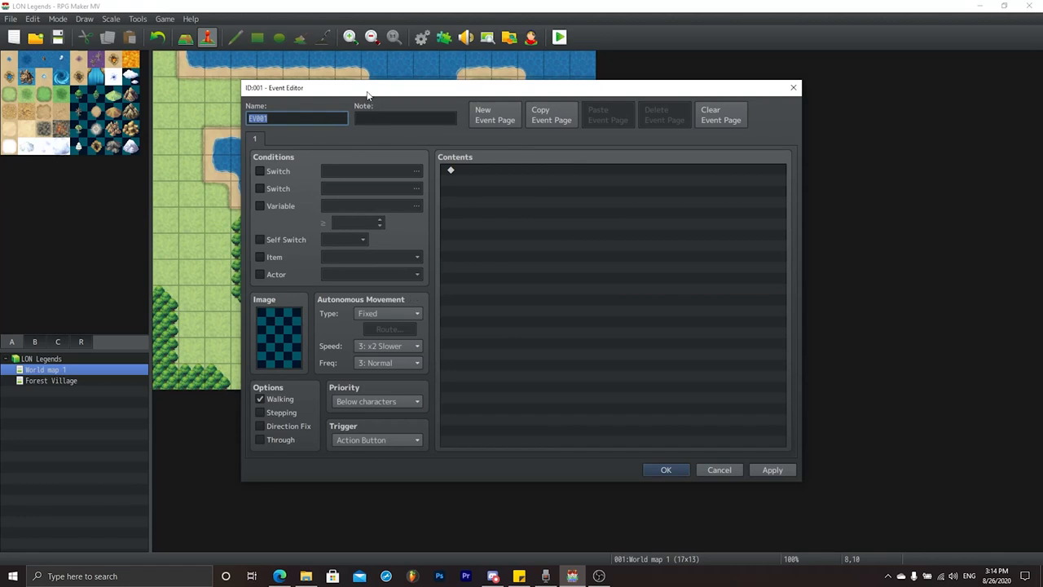
{"action": "left_click_drag", "start_coordinate": [366, 91], "coordinate": [396, 84]}
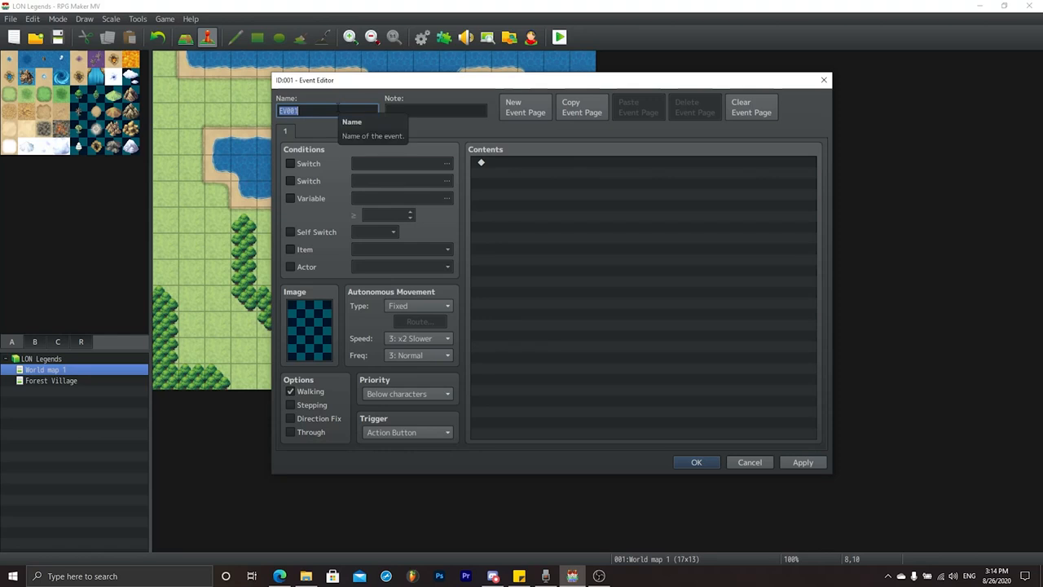
{"action": "left_click", "coordinate": [284, 111]}
Step: Set the event's image to the first red-haired woman sprite in the People2 character sheet
{"action": "double_click", "coordinate": [318, 323]}
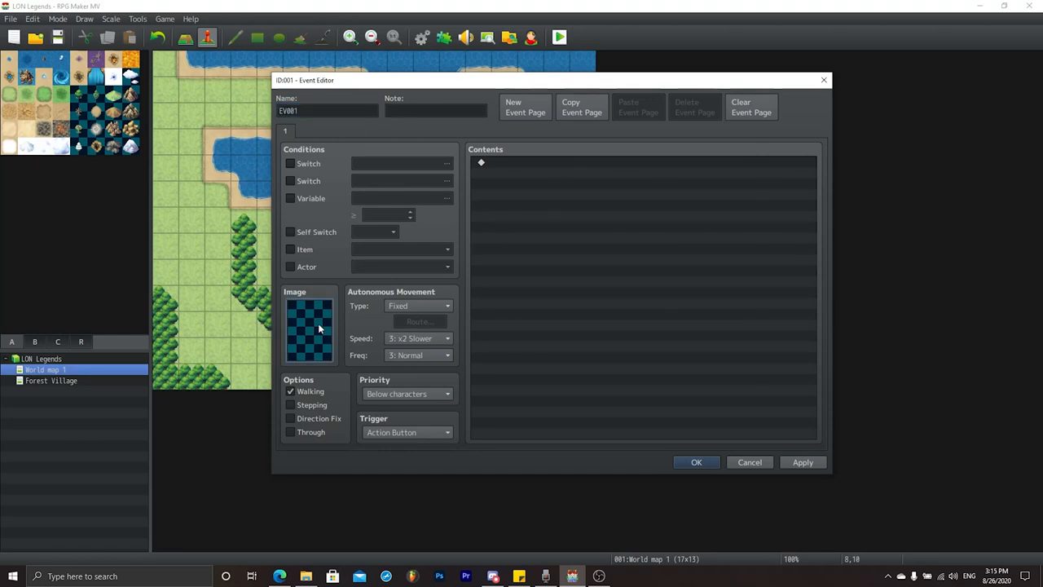
{"action": "left_click", "coordinate": [388, 234]}
{"action": "left_click", "coordinate": [388, 267]}
{"action": "left_click", "coordinate": [388, 364]}
{"action": "left_click", "coordinate": [393, 289]}
{"action": "left_click", "coordinate": [392, 263]}
{"action": "left_click", "coordinate": [391, 256]}
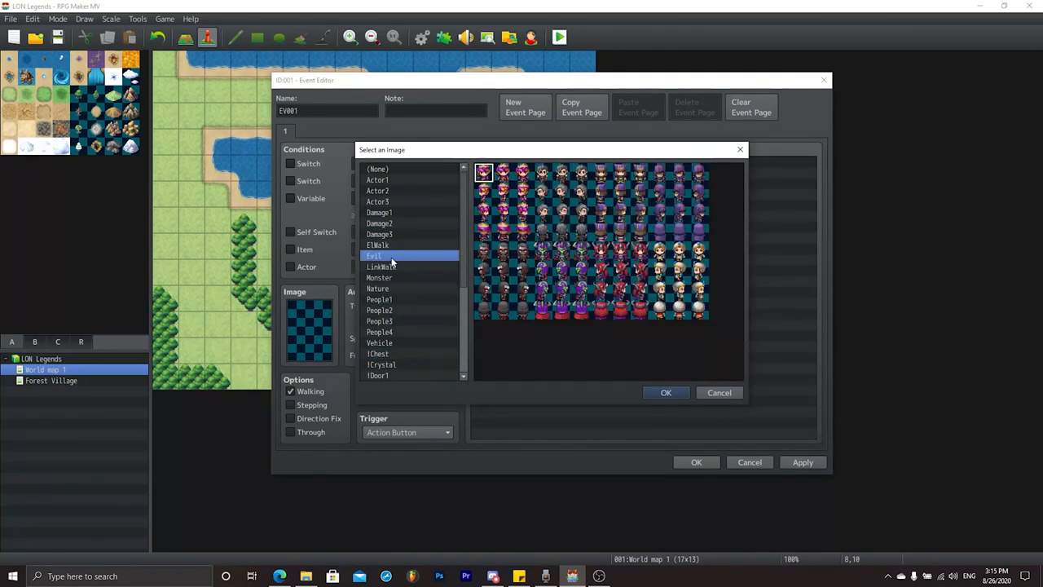
{"action": "left_click", "coordinate": [393, 299]}
{"action": "left_click", "coordinate": [393, 310]}
{"action": "left_click", "coordinate": [393, 321]}
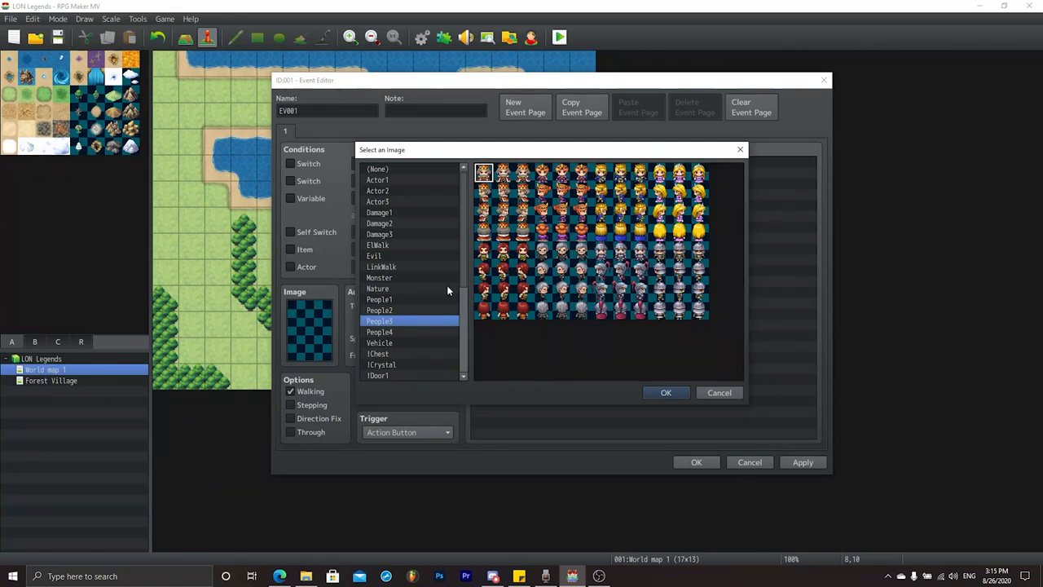
{"action": "left_click", "coordinate": [376, 311]}
{"action": "right_click", "coordinate": [375, 311]}
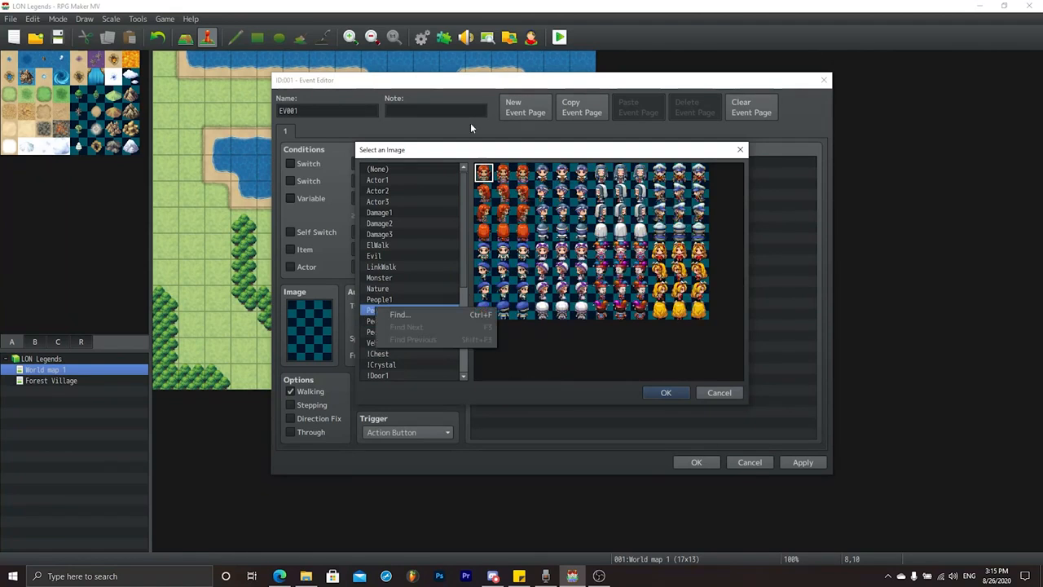
{"action": "left_click", "coordinate": [498, 190]}
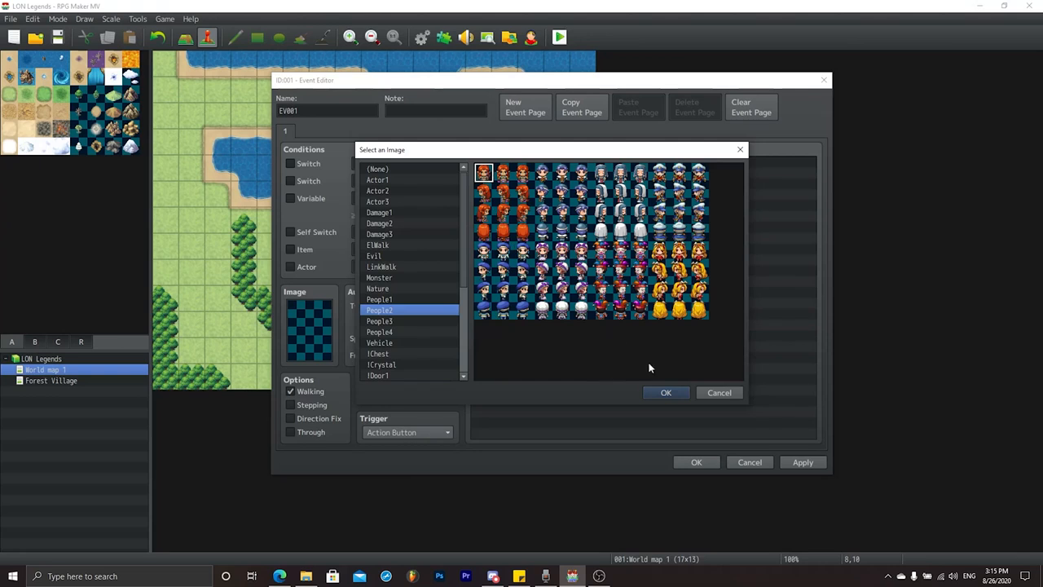
{"action": "left_click", "coordinate": [666, 392]}
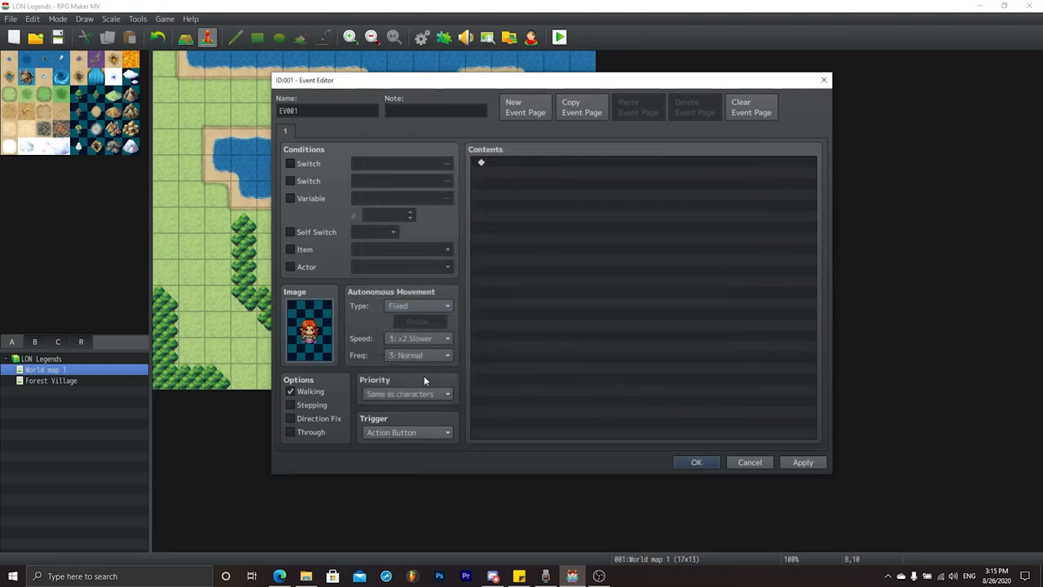
Step: Add a Show Text command with the first People2 face and the line "Hey! I've been waiting for you!"
{"action": "double_click", "coordinate": [510, 160]}
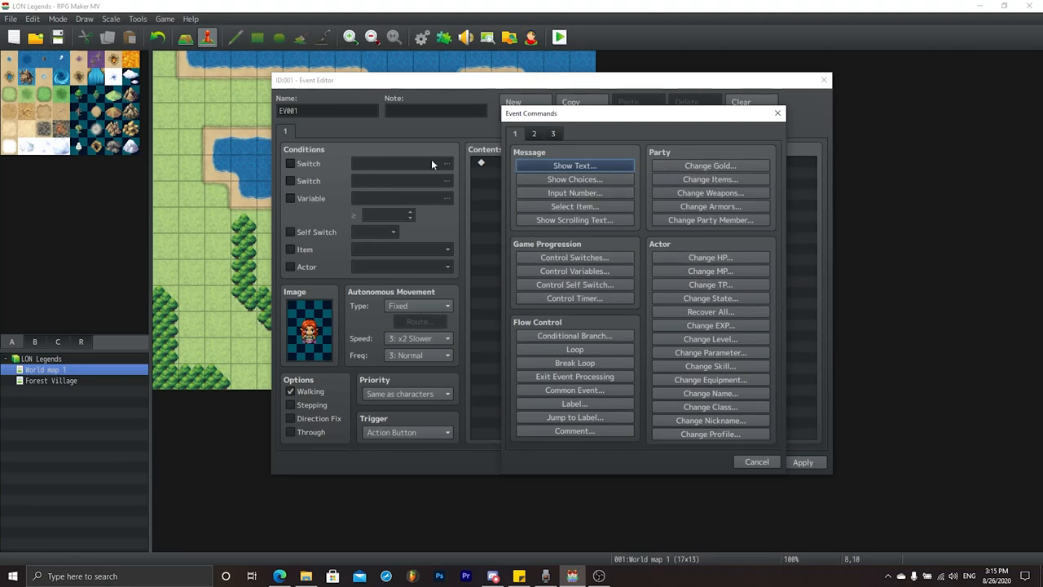
{"action": "left_click", "coordinate": [575, 168]}
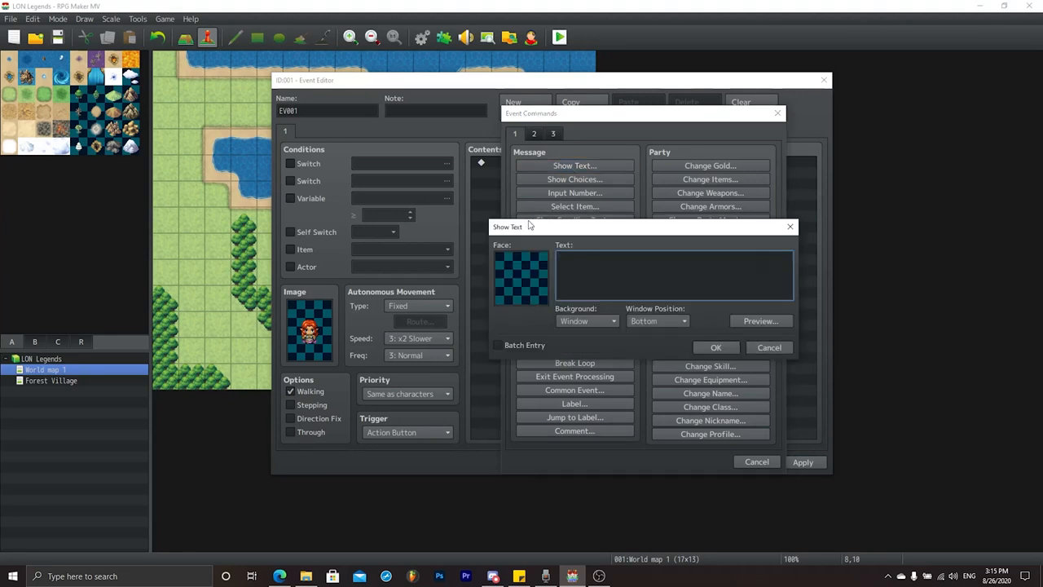
{"action": "left_click_drag", "start_coordinate": [526, 225], "coordinate": [516, 199]}
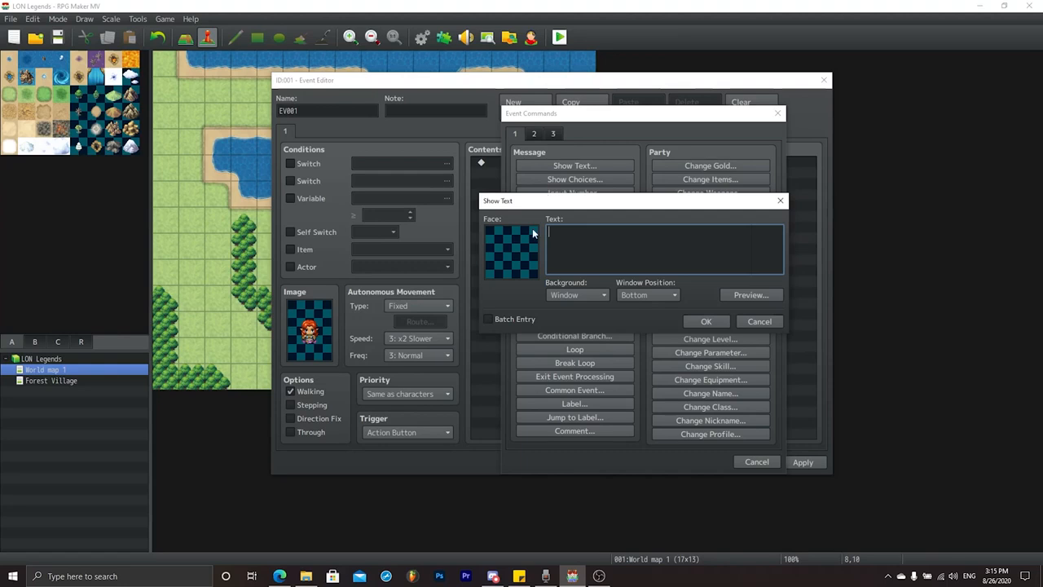
{"action": "double_click", "coordinate": [532, 228]}
{"action": "left_click", "coordinate": [481, 201]}
{"action": "left_click_drag", "start_coordinate": [480, 201], "coordinate": [491, 269]}
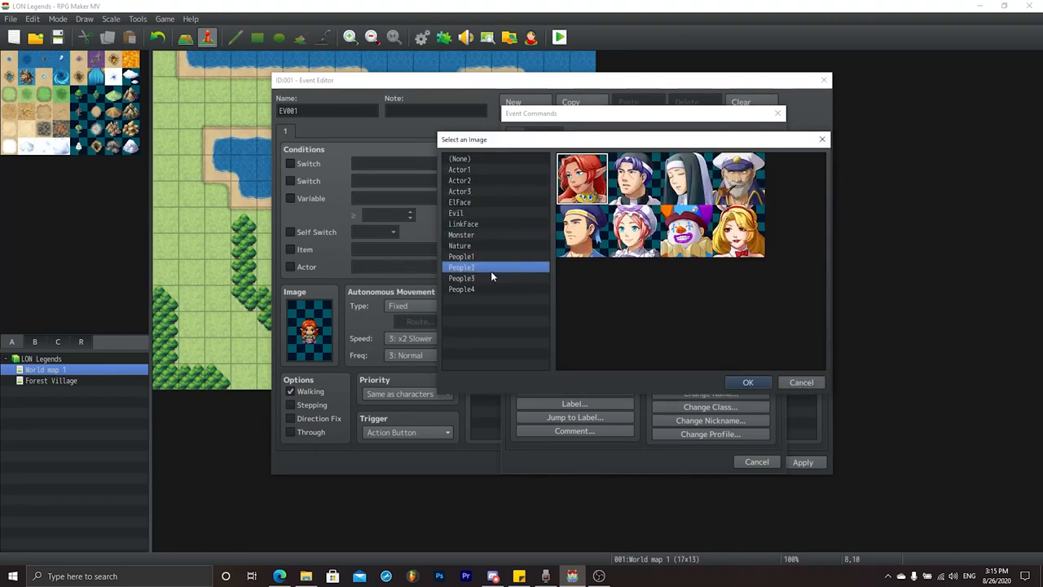
{"action": "left_click", "coordinate": [748, 383]}
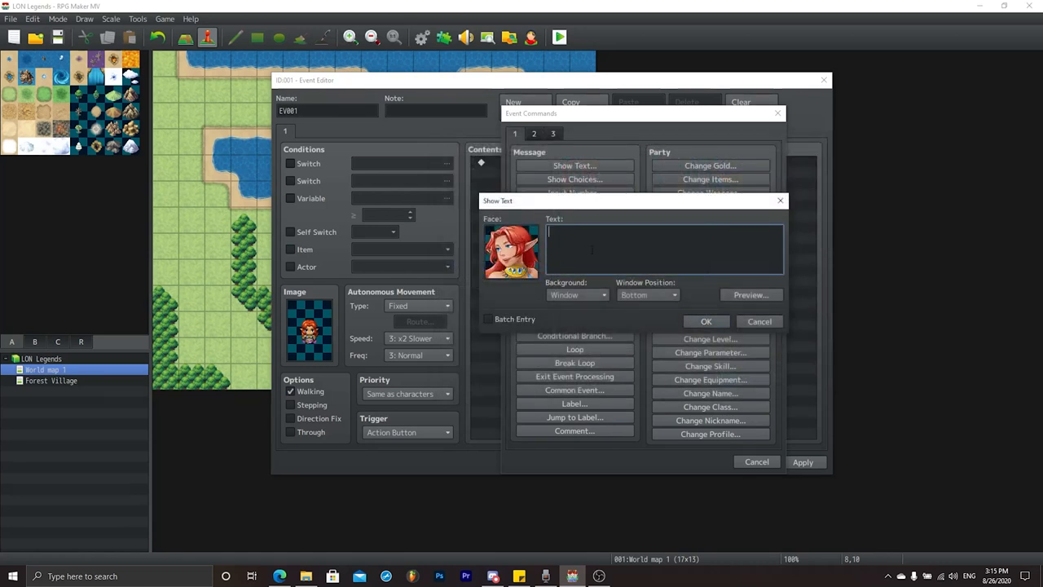
{"action": "type", "text": "Hey! I've benen waiting for you!"}
{"action": "left_click", "coordinate": [706, 321]}
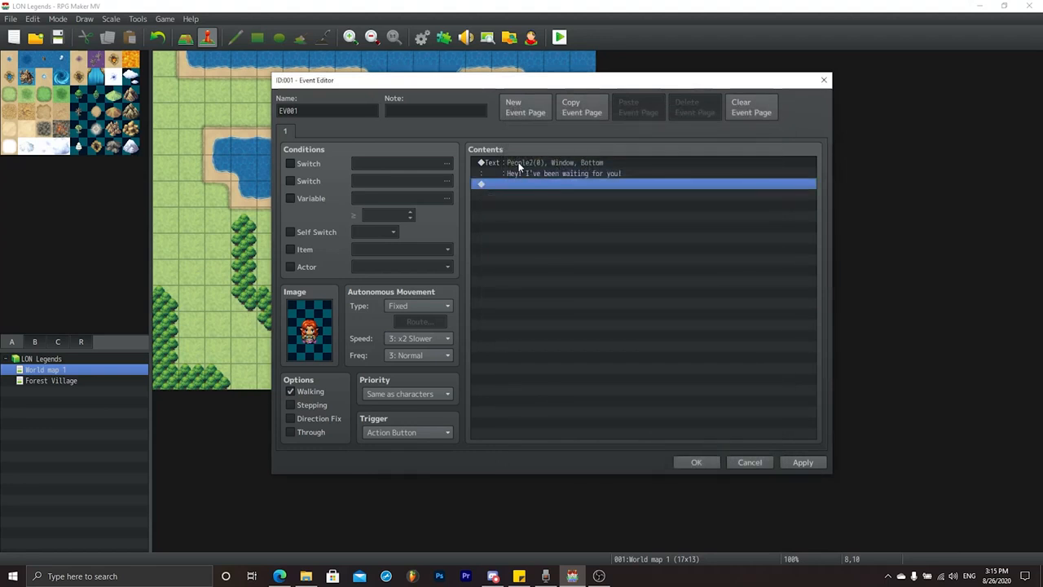
Step: Start a second Show Text command after the greeting, using the first LinkFace portrait
{"action": "double_click", "coordinate": [531, 184]}
{"action": "left_click", "coordinate": [575, 165]}
{"action": "double_click", "coordinate": [535, 279]}
{"action": "left_click", "coordinate": [487, 217]}
{"action": "left_click", "coordinate": [496, 260]}
{"action": "left_click", "coordinate": [481, 228]}
{"action": "left_click", "coordinate": [490, 240]}
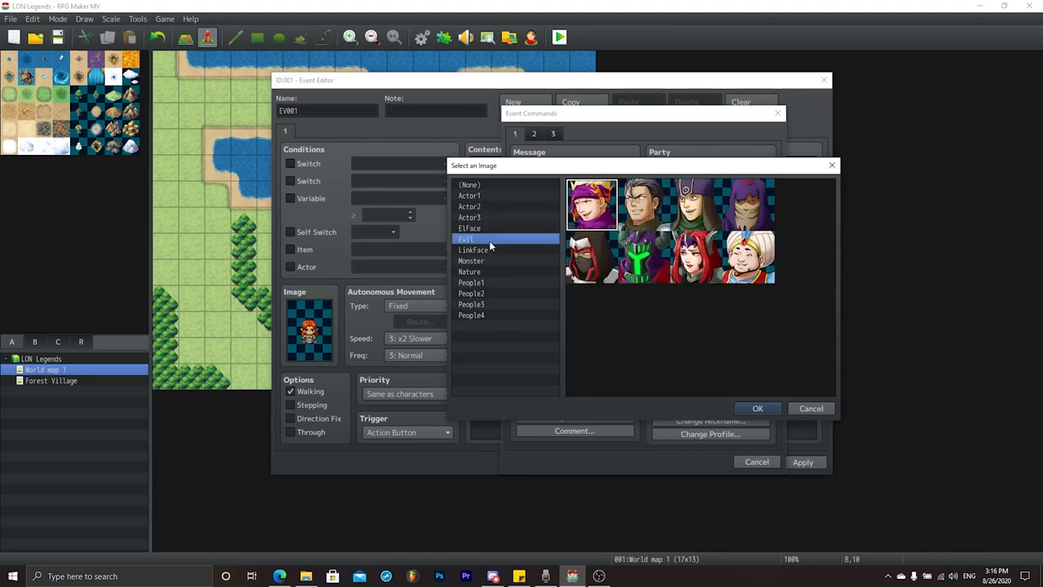
{"action": "left_click", "coordinate": [489, 250]}
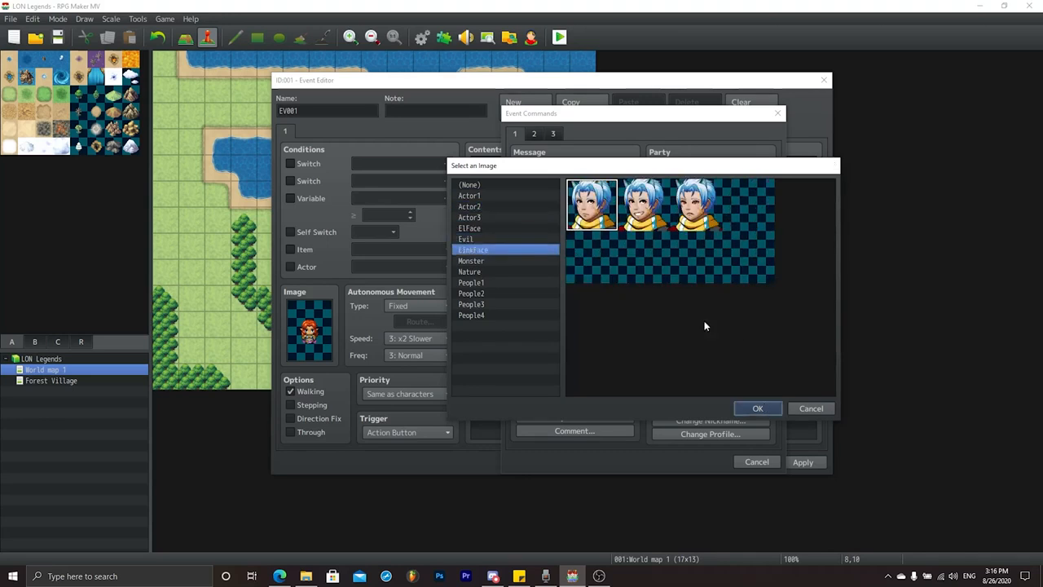
{"action": "left_click", "coordinate": [758, 408]}
Step: Enter "You...have?" as the message text and add it to the event
{"action": "type", "text": "You have!"}
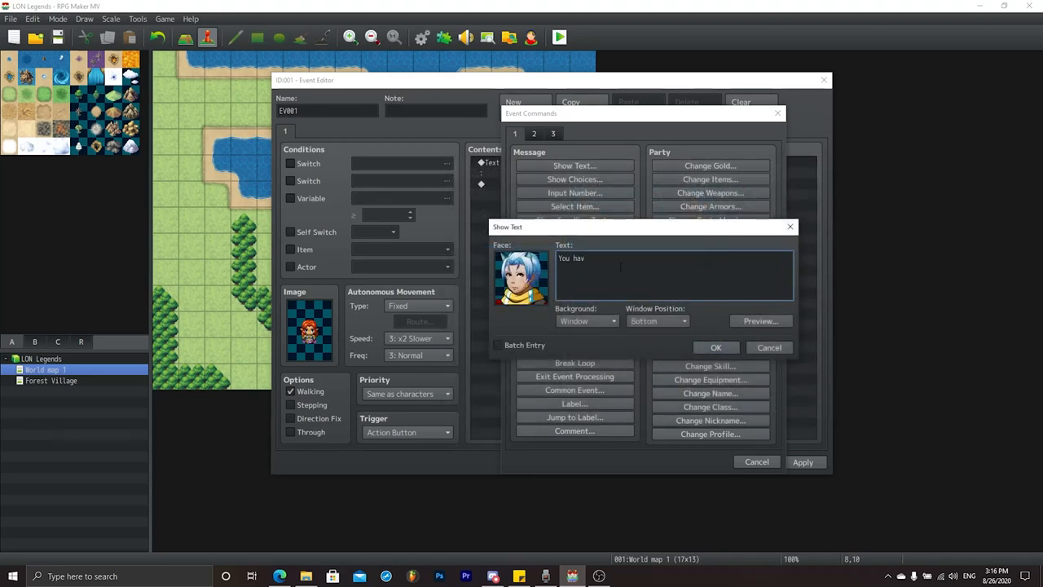
{"action": "key", "text": "Left"}
{"action": "key", "text": "Left"}
{"action": "key", "text": "Left"}
{"action": "key", "text": "BackSpace"}
{"action": "type", "text": "..."}
{"action": "key", "text": "BackSpace"}
{"action": "type", "text": "?"}
{"action": "key", "text": "Return"}
{"action": "left_click", "coordinate": [729, 346]}
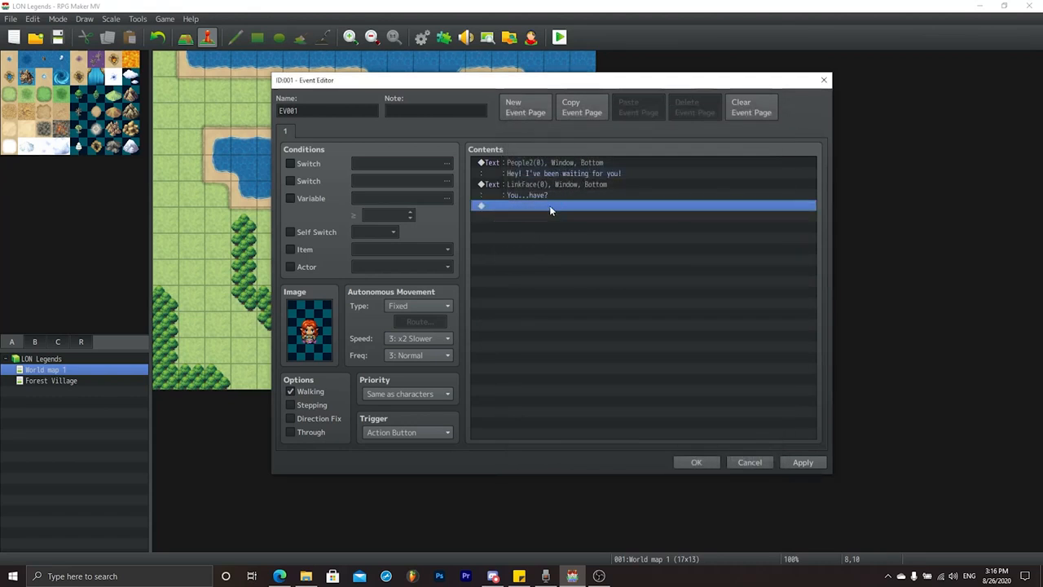
{"action": "double_click", "coordinate": [534, 207]}
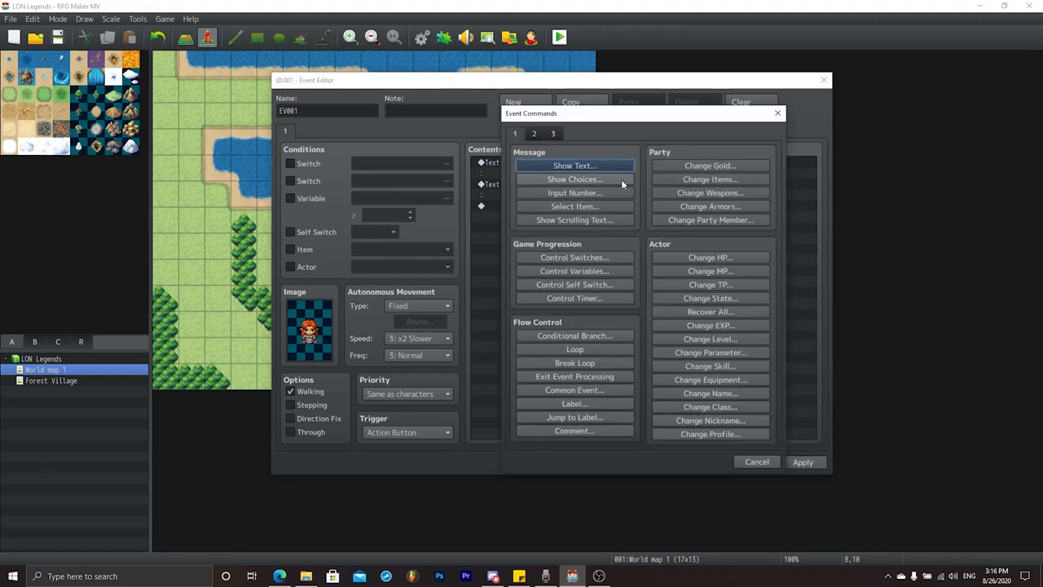
{"action": "left_click", "coordinate": [574, 179]}
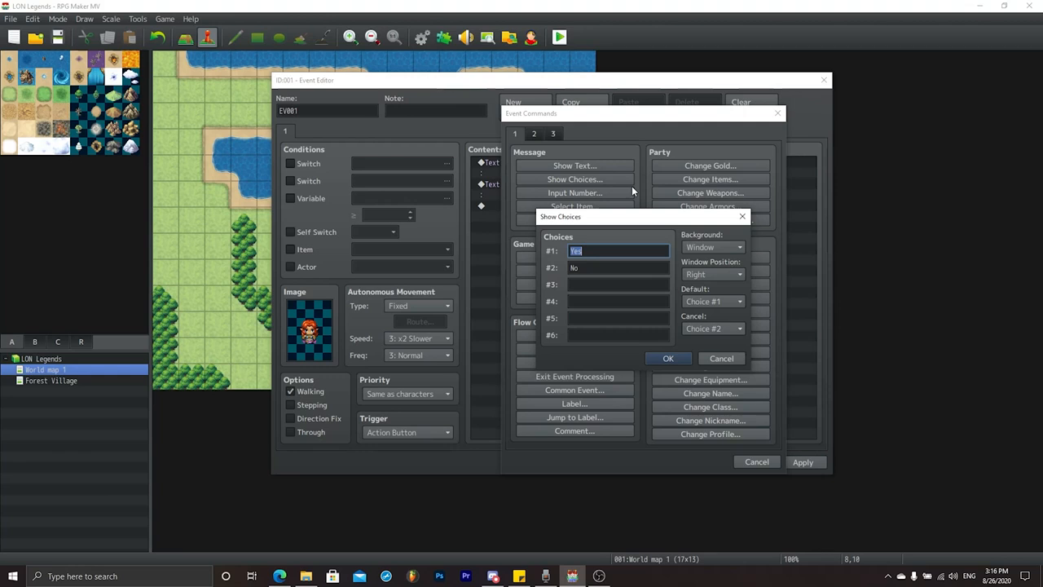
{"action": "left_click", "coordinate": [722, 358]}
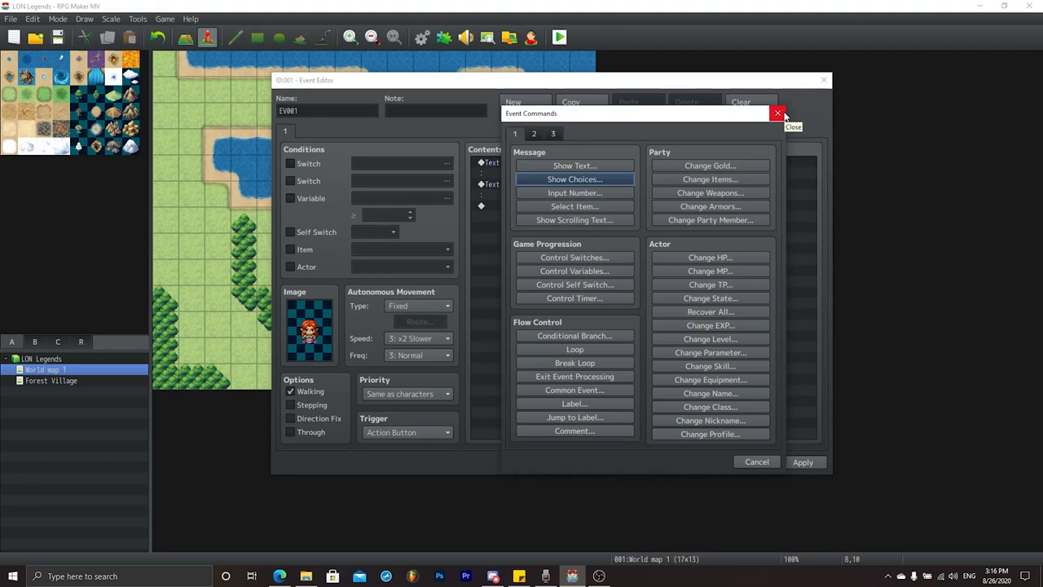
{"action": "left_click", "coordinate": [778, 114]}
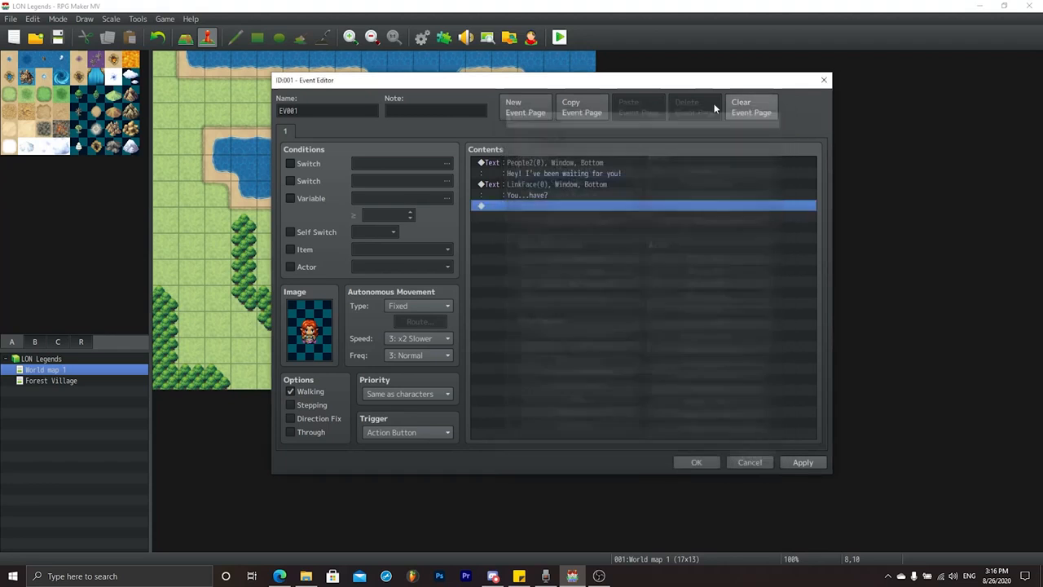
Step: Add a third Show Text command with the line "Will you help me?" and the first People2 face
{"action": "double_click", "coordinate": [558, 208]}
{"action": "left_click", "coordinate": [554, 166]}
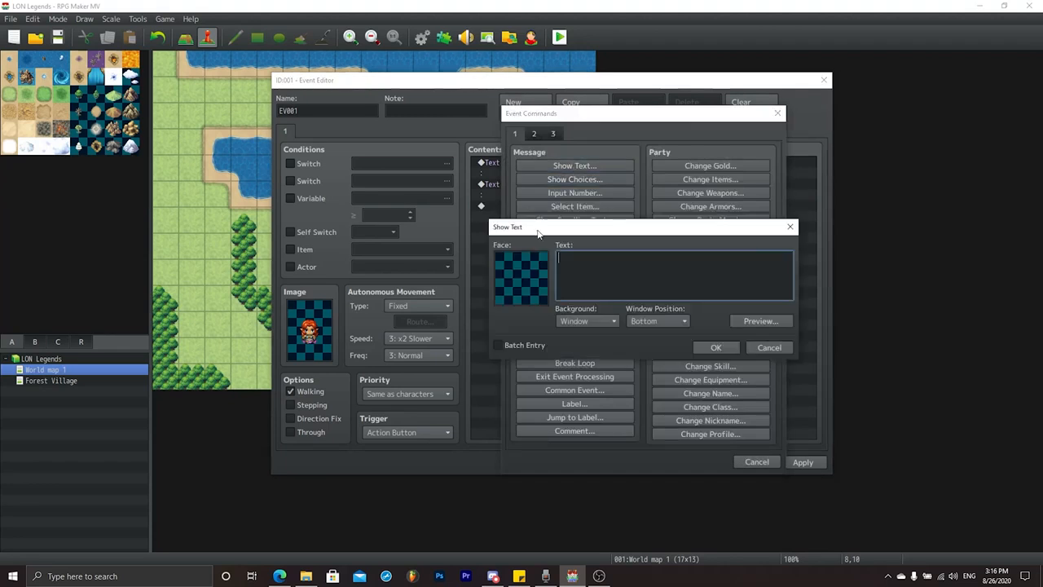
{"action": "type", "text": "Will "}
{"action": "type", "text": "you help ,e"}
{"action": "type", "text": "me?"}
{"action": "double_click", "coordinate": [529, 270]}
{"action": "left_click", "coordinate": [506, 293]}
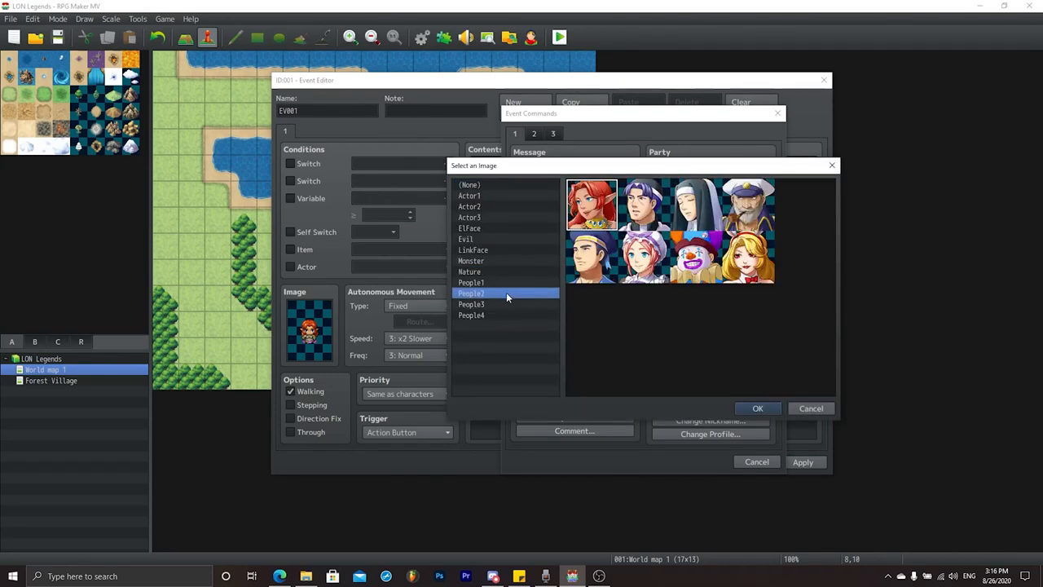
{"action": "left_click", "coordinate": [746, 408]}
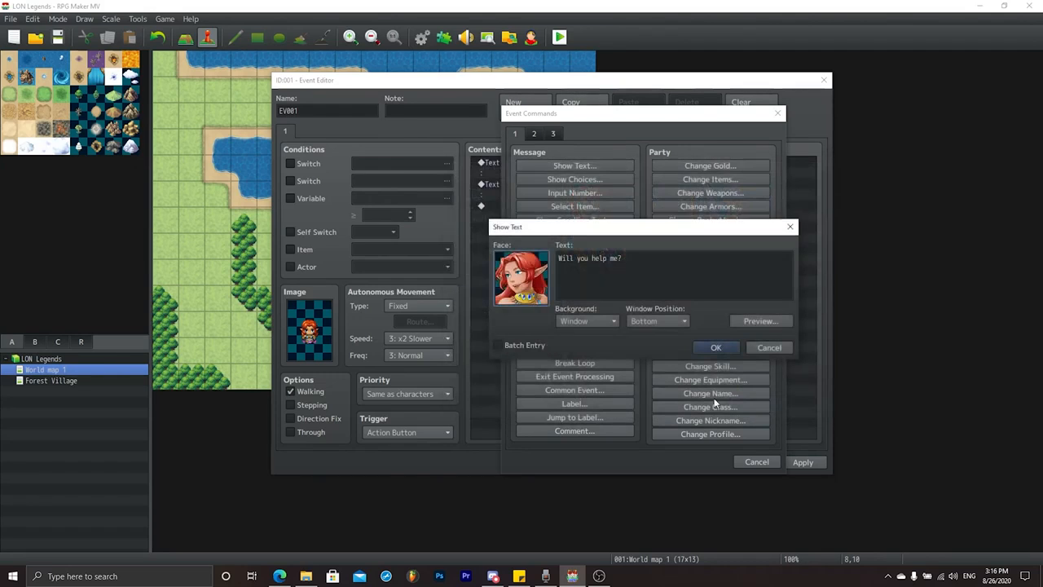
{"action": "left_click", "coordinate": [717, 349]}
Step: Start a Show Choices command after the question, with "Nahhh" as choice 2 and "Maybe later!" as choice 3
{"action": "double_click", "coordinate": [540, 227]}
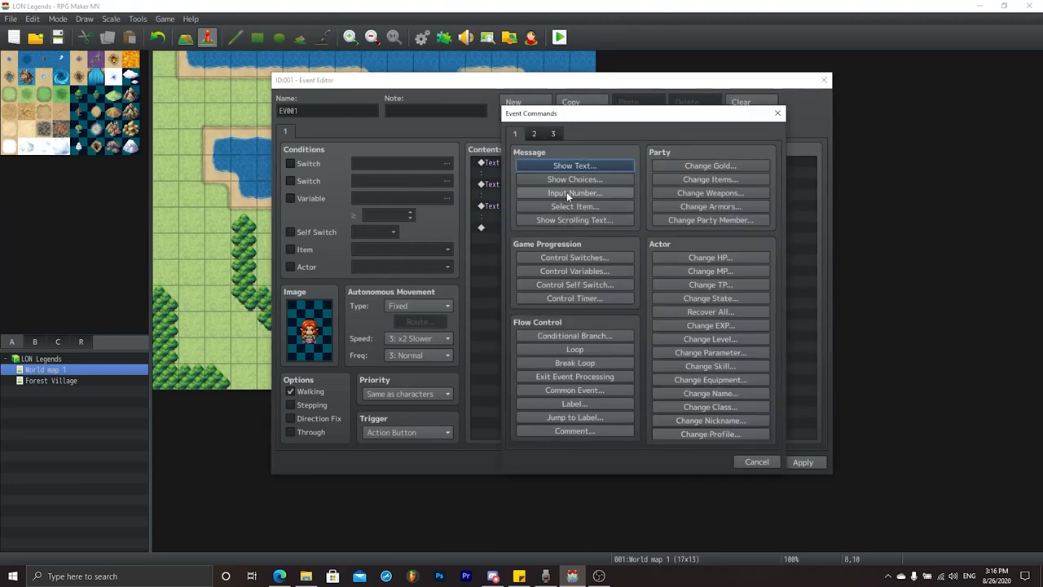
{"action": "left_click", "coordinate": [573, 179]}
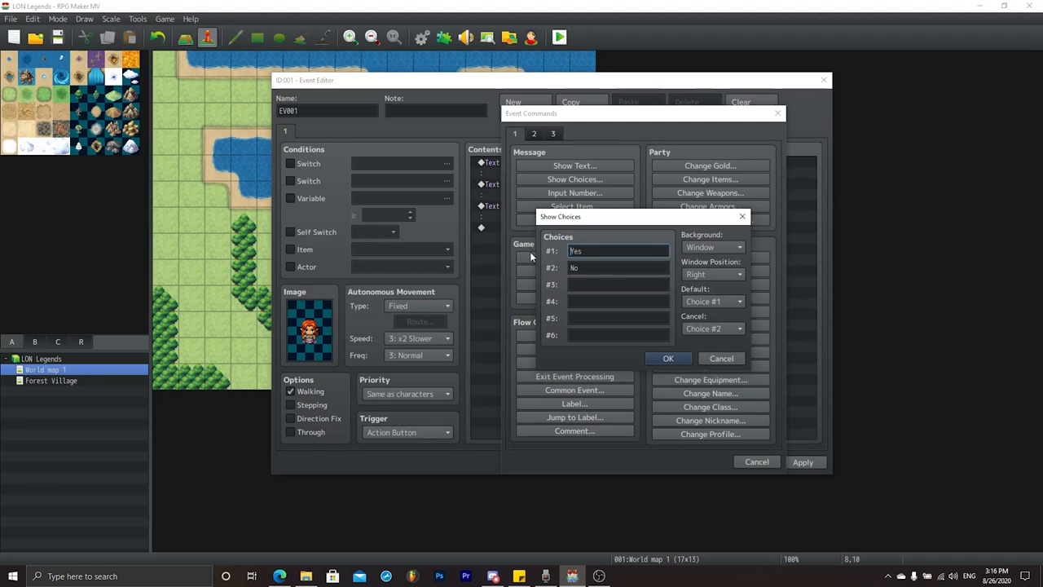
{"action": "double_click", "coordinate": [599, 267]}
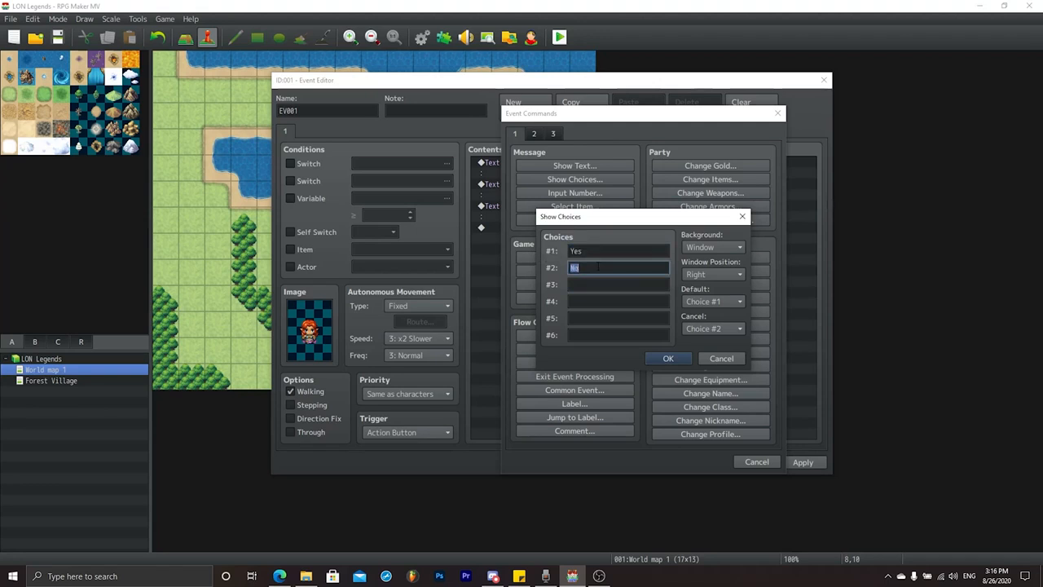
{"action": "type", "text": "Nahhh"}
{"action": "left_click", "coordinate": [618, 284]}
{"action": "type", "text": "Maybe"}
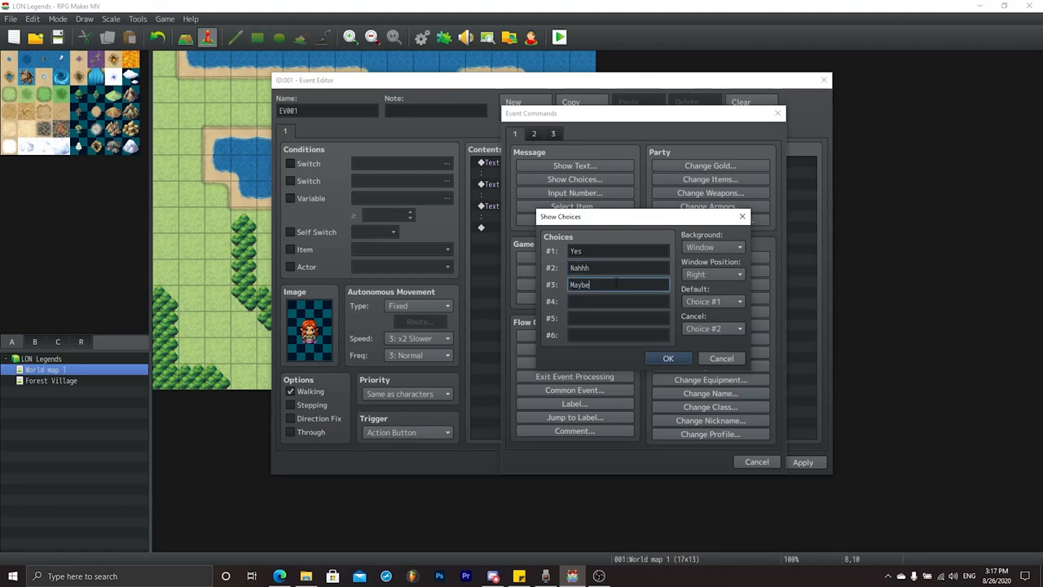
{"action": "type", "text": " later!"}
Step: Change choice 2 to "Nahhh..." and choice 1 to "Yes!", and add the choices to the event
{"action": "double_click", "coordinate": [607, 271]}
{"action": "left_click", "coordinate": [610, 268]}
{"action": "type", "text": "..."}
{"action": "double_click", "coordinate": [596, 249]}
{"action": "left_click", "coordinate": [595, 249]}
{"action": "type", "text": "!"}
{"action": "left_click", "coordinate": [682, 358]}
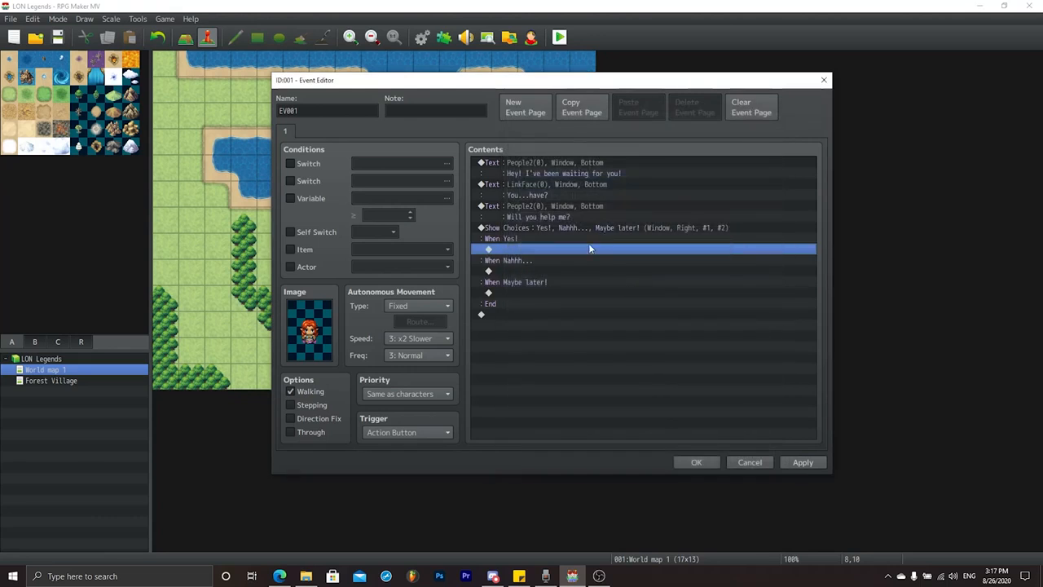
{"action": "left_click", "coordinate": [521, 227]}
{"action": "left_click", "coordinate": [525, 246]}
{"action": "left_click", "coordinate": [505, 295]}
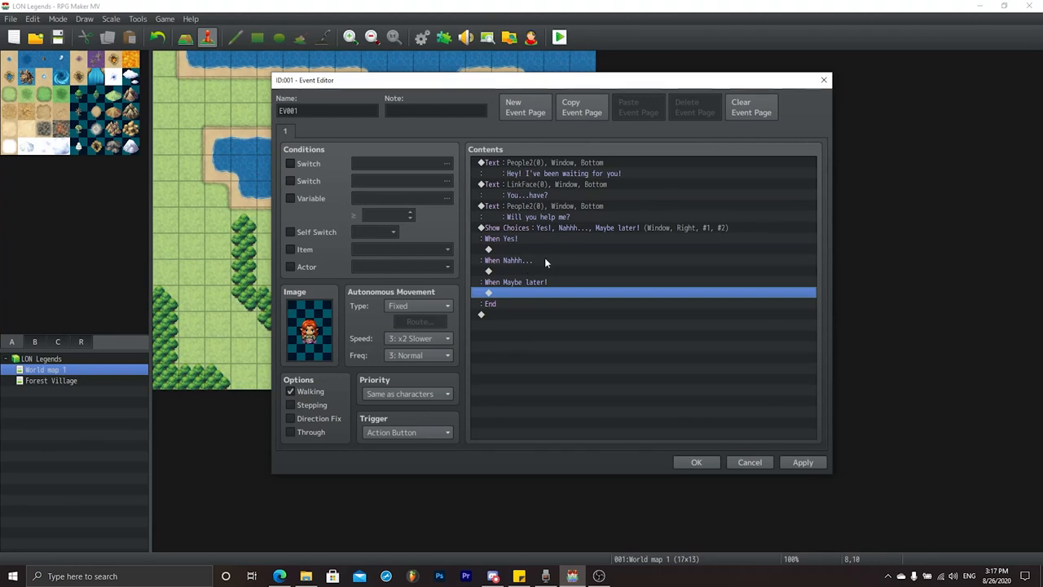
Step: Start a Show Text command under the "Yes!" branch with the message "Thanks! Please helpe me defeat the gobbobobobo lord"
{"action": "left_click", "coordinate": [515, 250]}
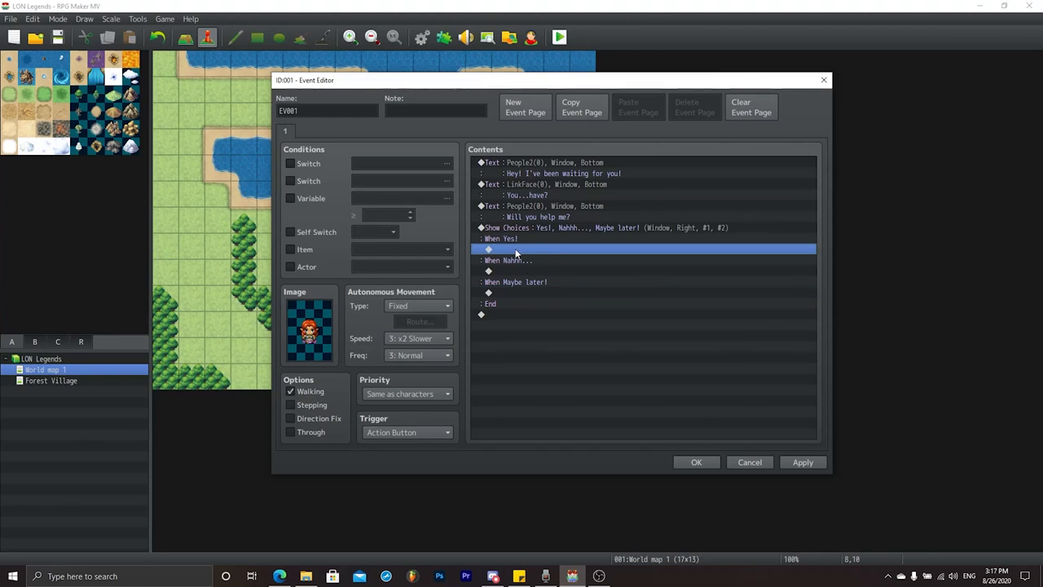
{"action": "double_click", "coordinate": [515, 249]}
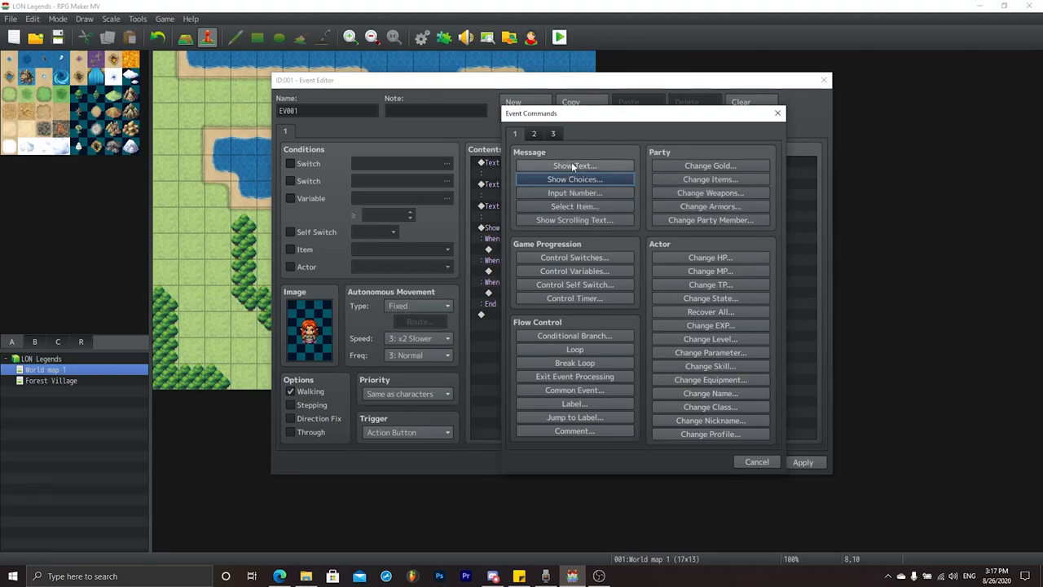
{"action": "left_click_drag", "start_coordinate": [591, 113], "coordinate": [746, 96]}
{"action": "left_click", "coordinate": [716, 148]}
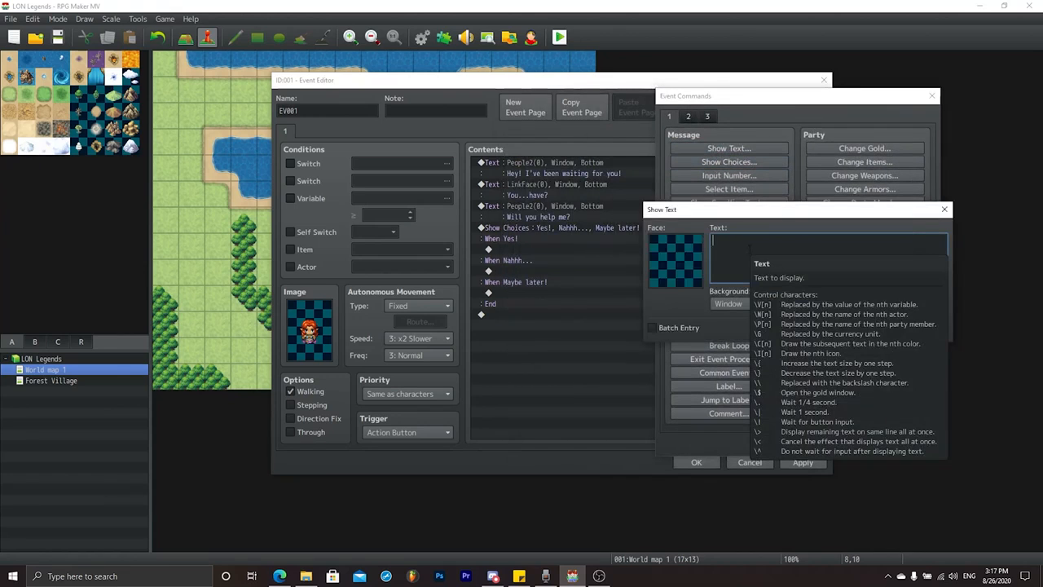
{"action": "type", "text": "Thanks"}
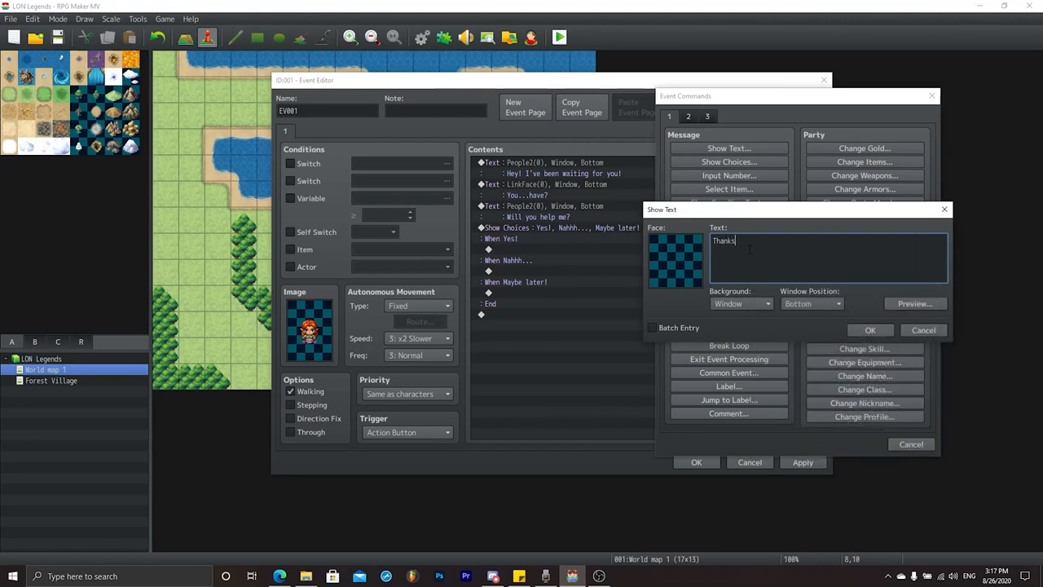
{"action": "type", "text": "! Please helpe me defeat the gobbobobobo lord"}
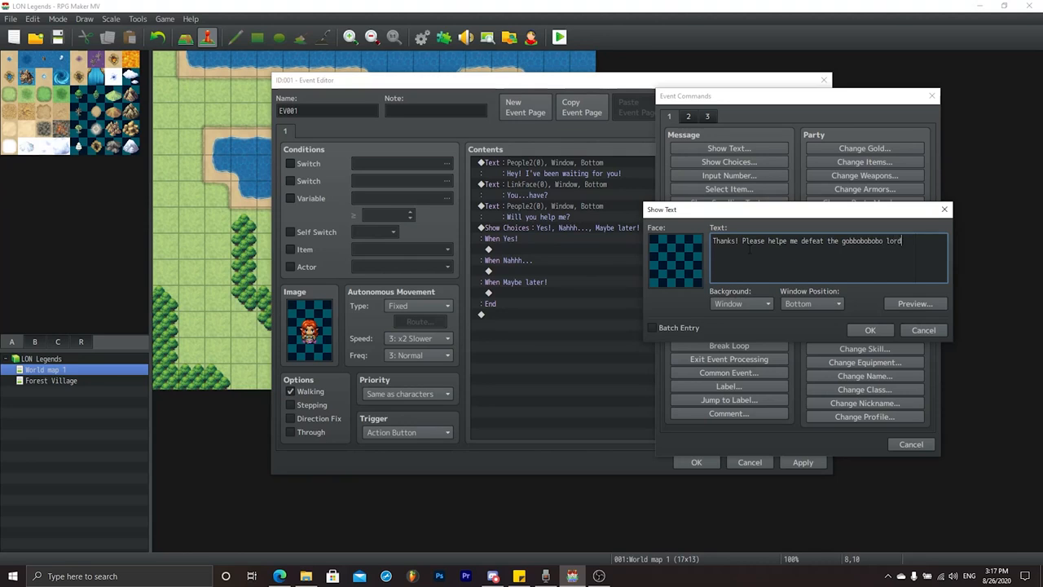
Step: Assign the first People2 face to the "Yes!" response message
{"action": "double_click", "coordinate": [692, 251]}
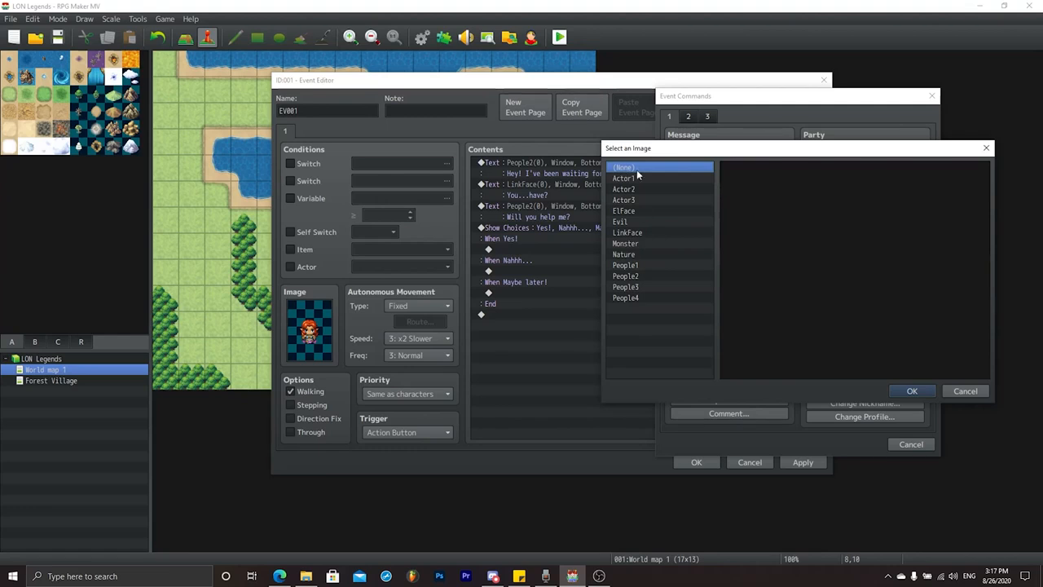
{"action": "left_click", "coordinate": [645, 232]}
{"action": "left_click", "coordinate": [649, 190]}
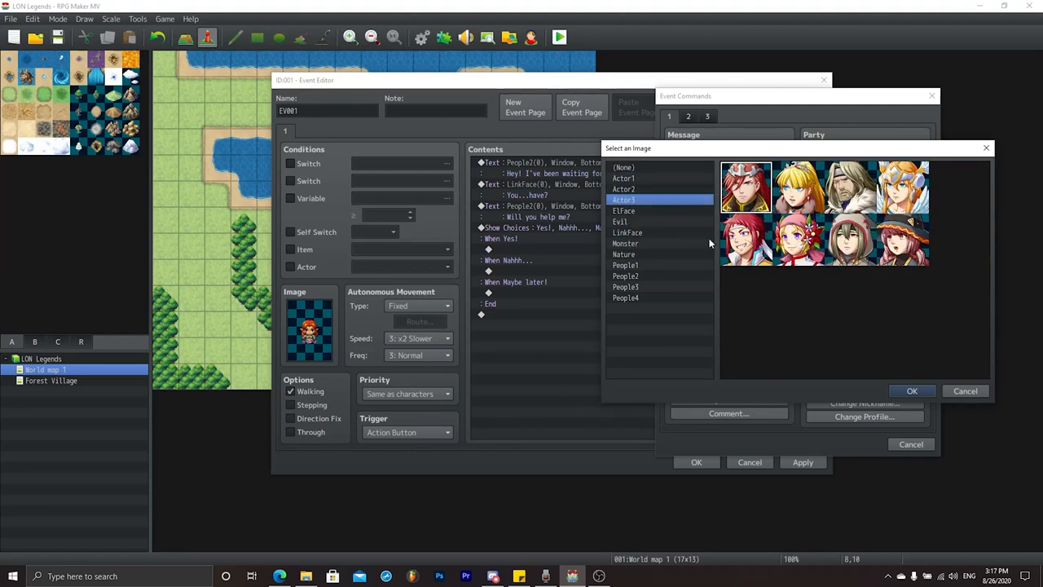
{"action": "left_click", "coordinate": [647, 289]}
{"action": "left_click", "coordinate": [648, 279]}
{"action": "left_click", "coordinate": [648, 242]}
{"action": "left_click", "coordinate": [654, 277]}
{"action": "left_click", "coordinate": [654, 285]}
{"action": "left_click", "coordinate": [652, 277]}
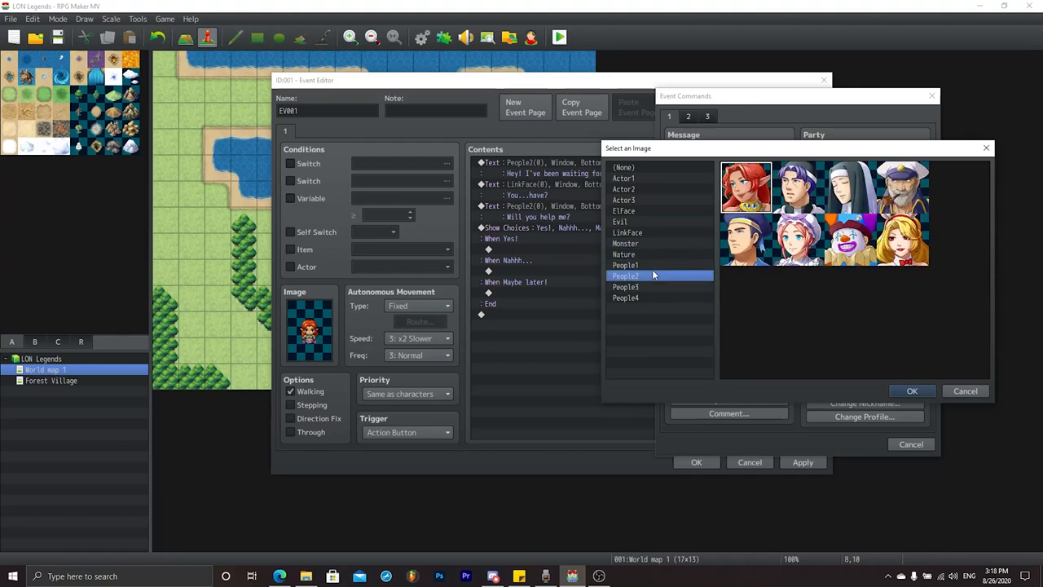
{"action": "left_click", "coordinate": [913, 391]}
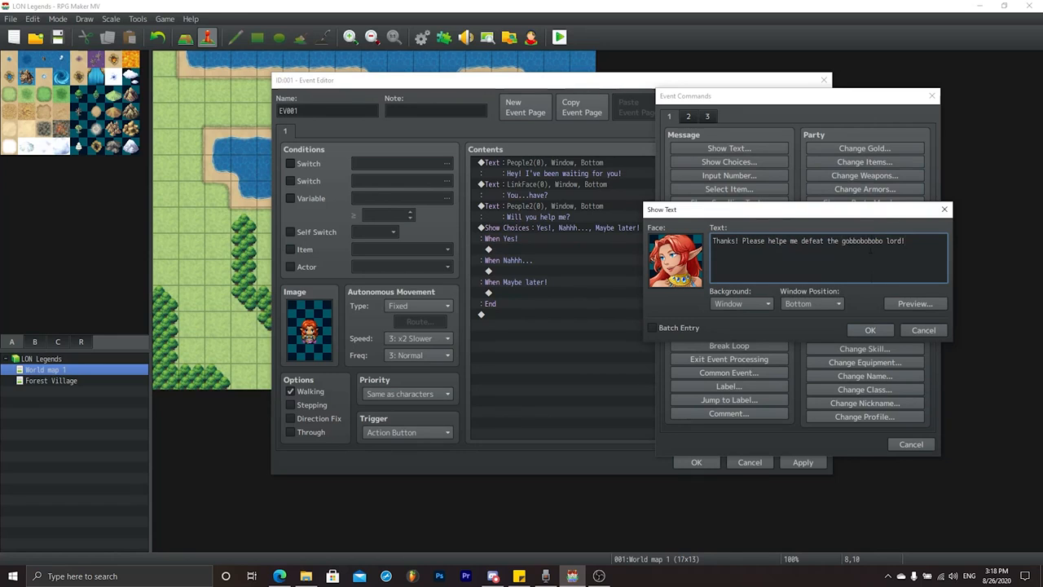
Step: Preview the message, move "gobbobobobo lord!" onto a second line and add the response to the event
{"action": "left_click", "coordinate": [905, 305]}
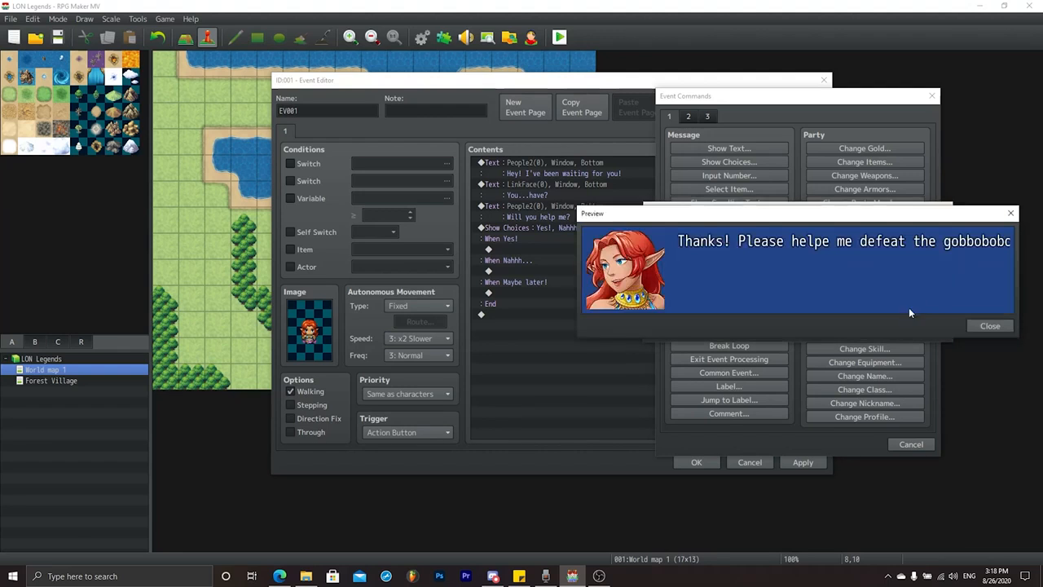
{"action": "left_click", "coordinate": [991, 325]}
{"action": "left_click", "coordinate": [843, 241]}
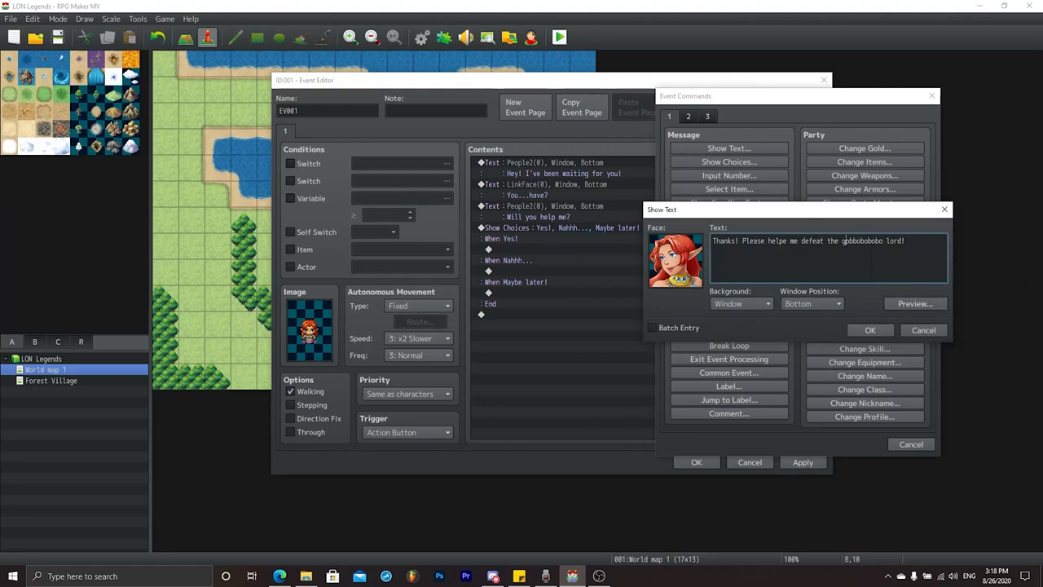
{"action": "key", "text": "Return"}
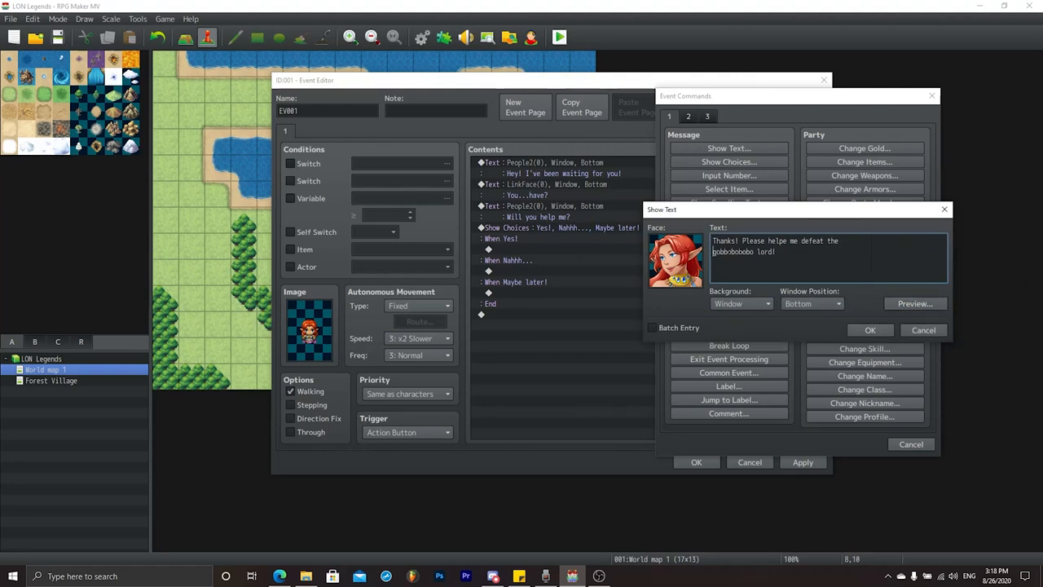
{"action": "left_click", "coordinate": [871, 329]}
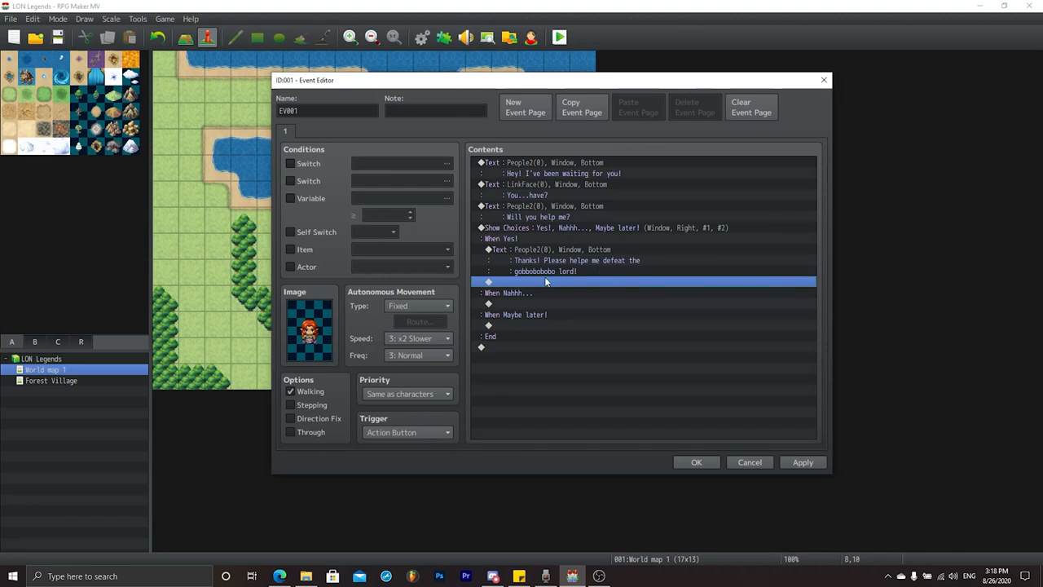
Step: Add a Show Text command under the "Nahhh..." branch with "Come back when you ready!" and the first People2 face
{"action": "double_click", "coordinate": [521, 303]}
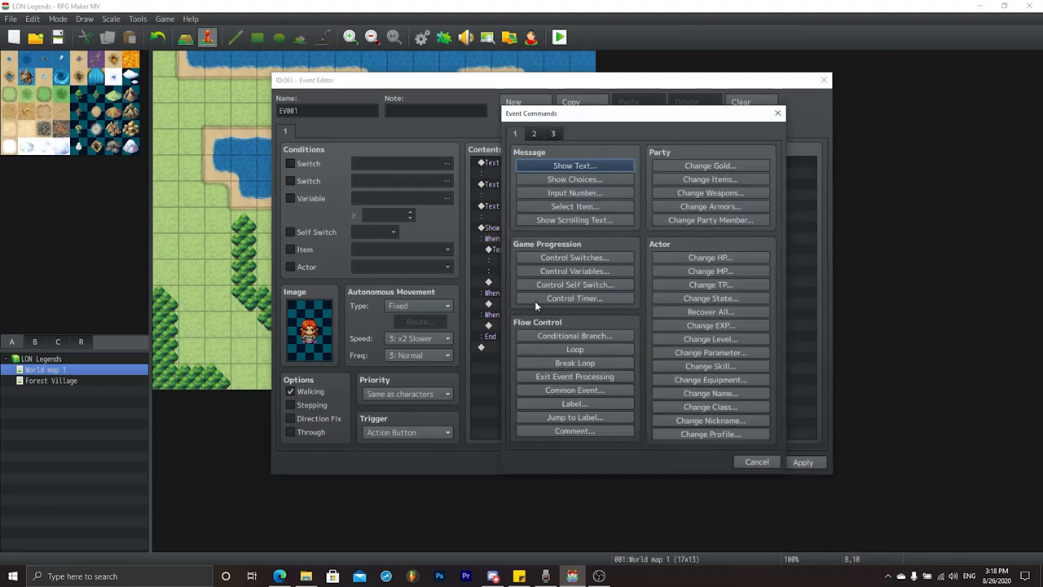
{"action": "left_click", "coordinate": [593, 163]}
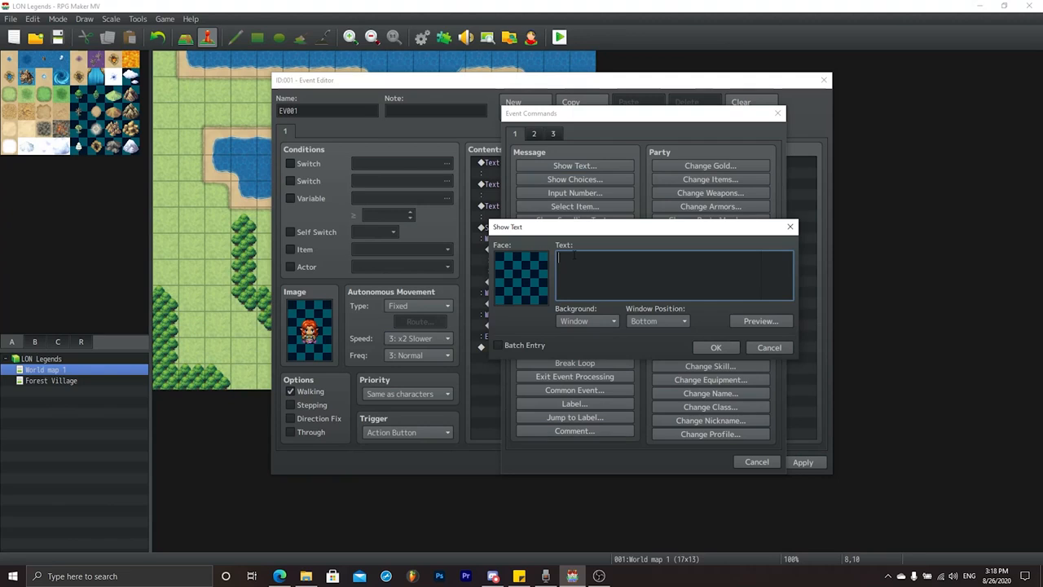
{"action": "type", "text": "Come back when you ready!"}
{"action": "double_click", "coordinate": [543, 281]}
{"action": "left_click", "coordinate": [485, 303]}
{"action": "left_click", "coordinate": [485, 294]}
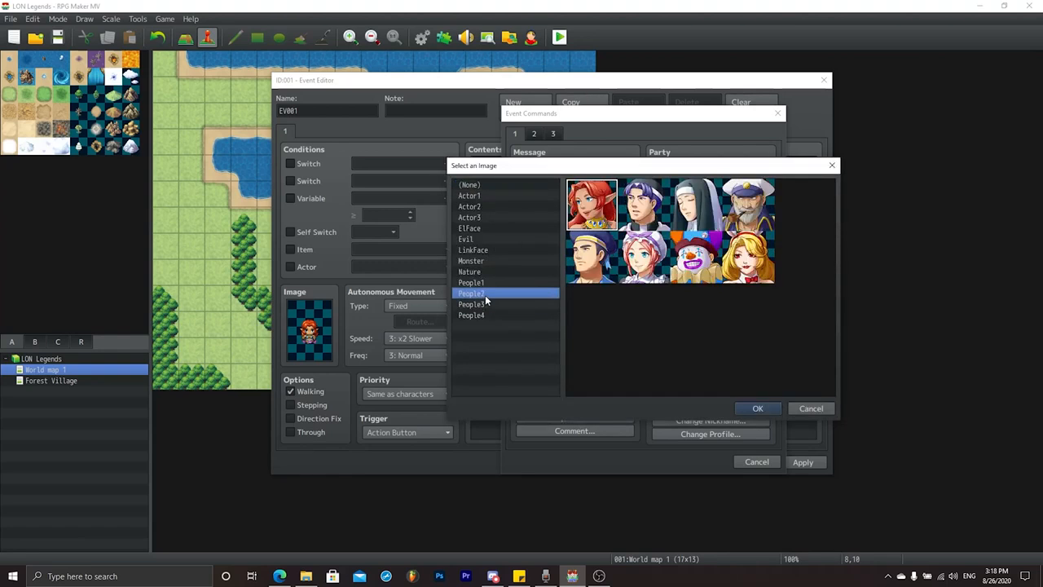
{"action": "left_click", "coordinate": [774, 410]}
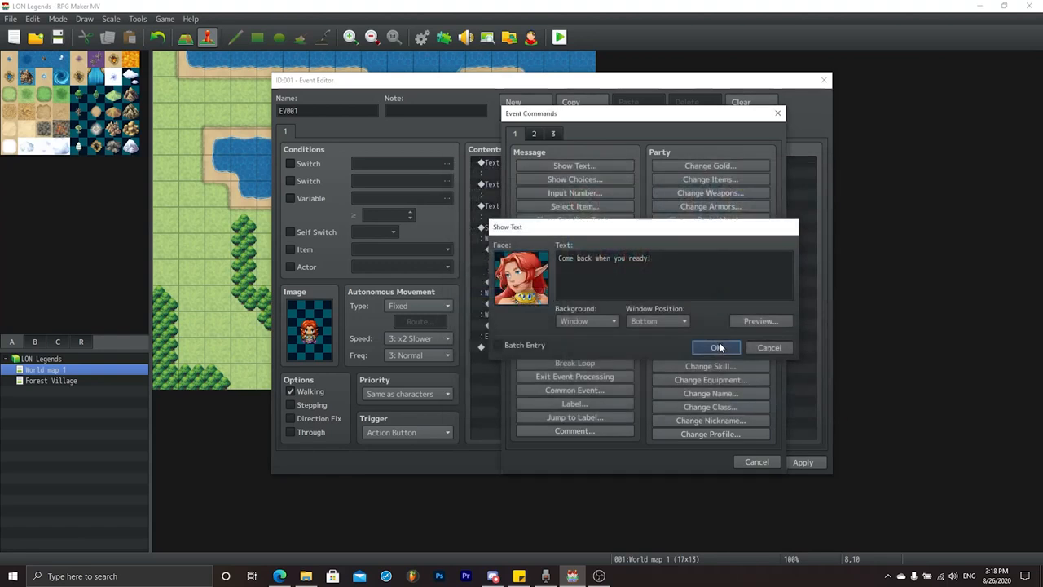
{"action": "left_click", "coordinate": [735, 351]}
Step: Start a Show Text command under the "Maybe later!" branch with the message "Ok...I'll be waiting."
{"action": "double_click", "coordinate": [528, 345]}
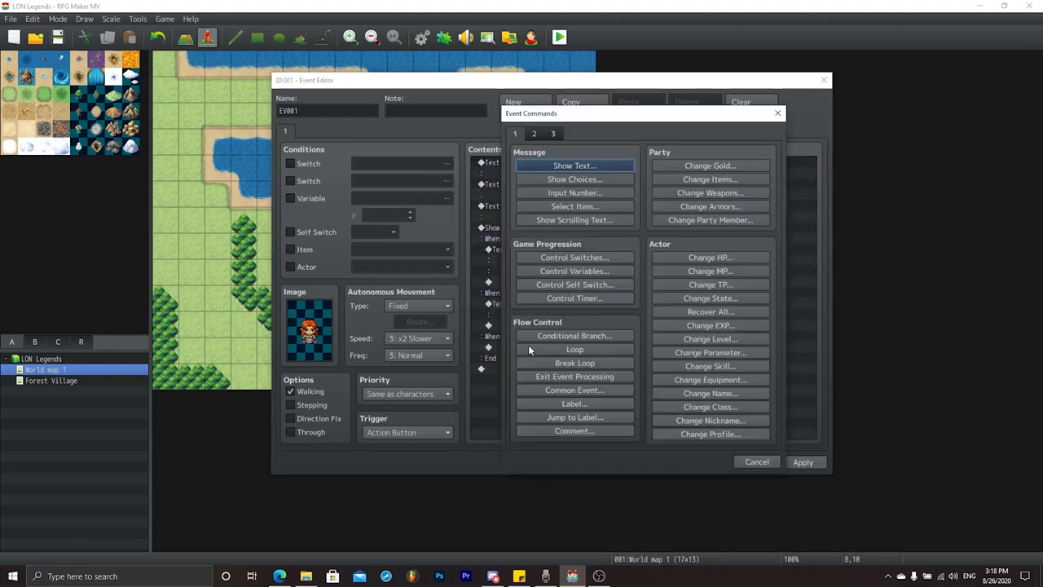
{"action": "left_click", "coordinate": [575, 166]}
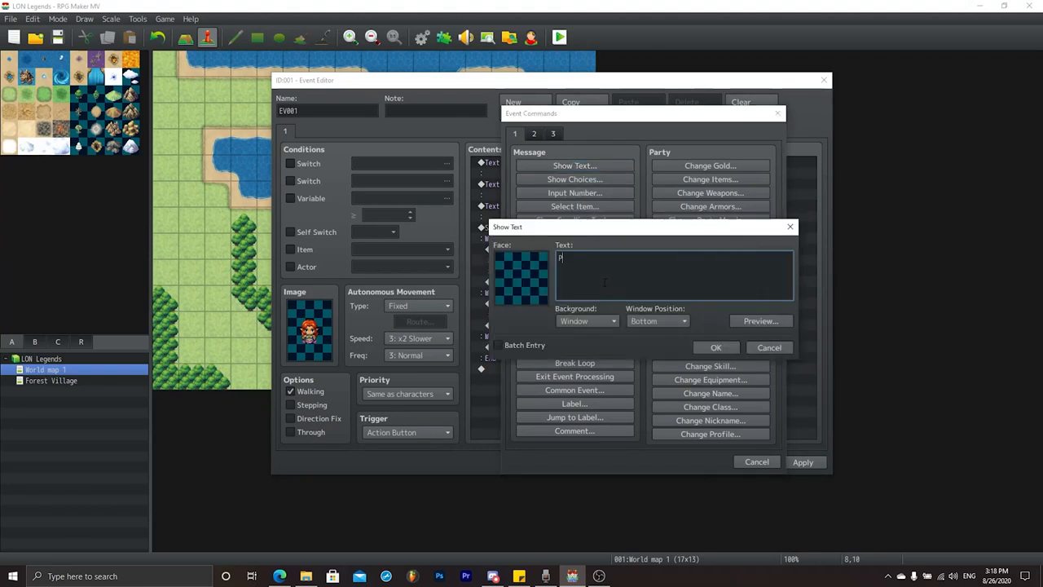
{"action": "type", "text": "Ok"}
{"action": "type", "text": "...I'll be wait"}
{"action": "type", "text": "ting"}
{"action": "type", "text": "."}
Step: Assign the first People2 face to the "Maybe later!" response and add the message to the event
{"action": "double_click", "coordinate": [526, 270]}
{"action": "left_click", "coordinate": [497, 229]}
{"action": "left_click", "coordinate": [497, 218]}
{"action": "left_click", "coordinate": [497, 207]}
{"action": "left_click", "coordinate": [498, 272]}
{"action": "left_click", "coordinate": [496, 294]}
{"action": "left_click", "coordinate": [758, 408]}
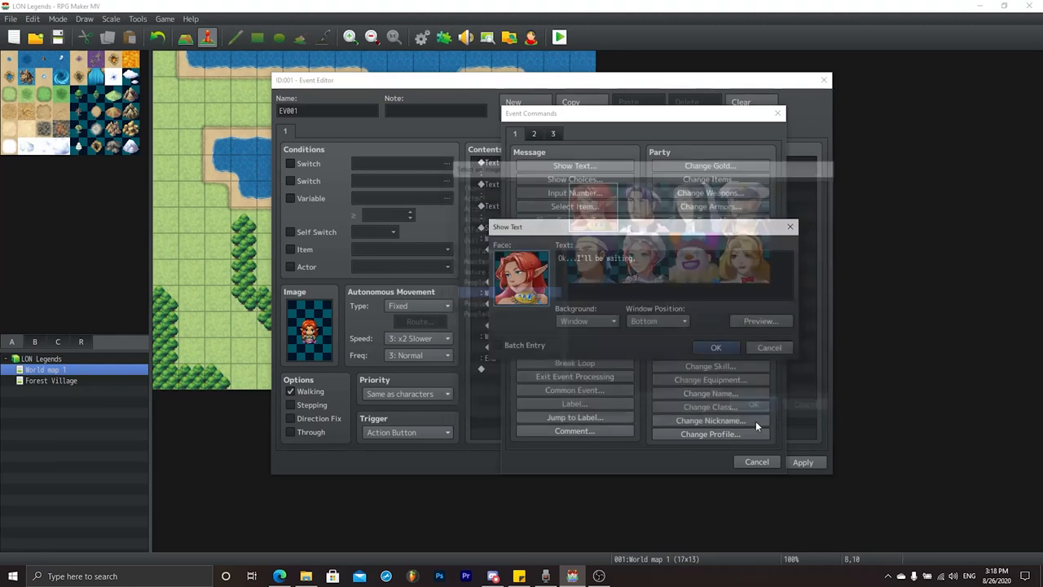
{"action": "left_click", "coordinate": [721, 346]}
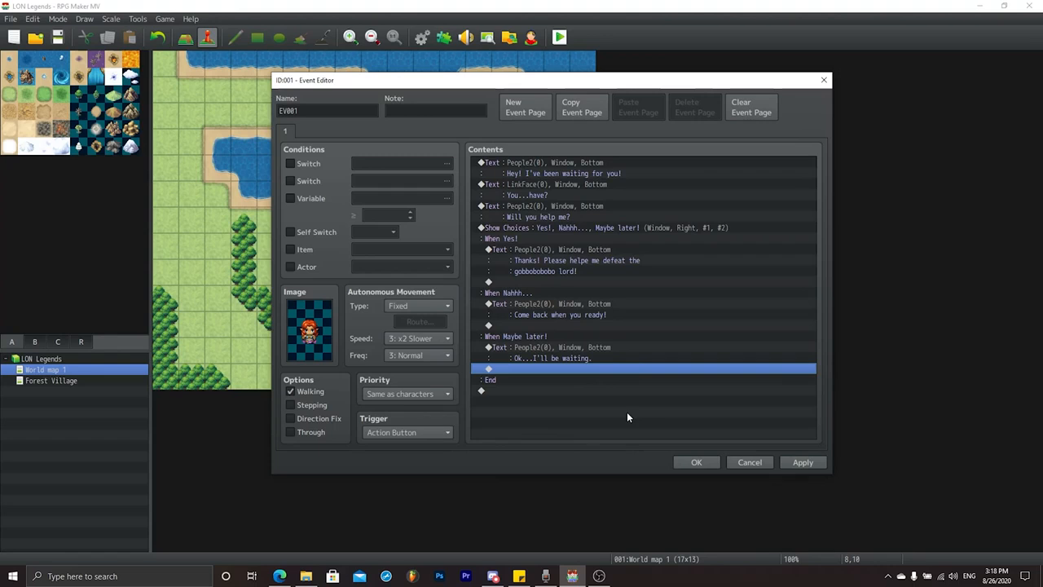
Step: Accept the finished event, then launch a playtest with the changes saved and begin a new game
{"action": "left_click", "coordinate": [715, 465]}
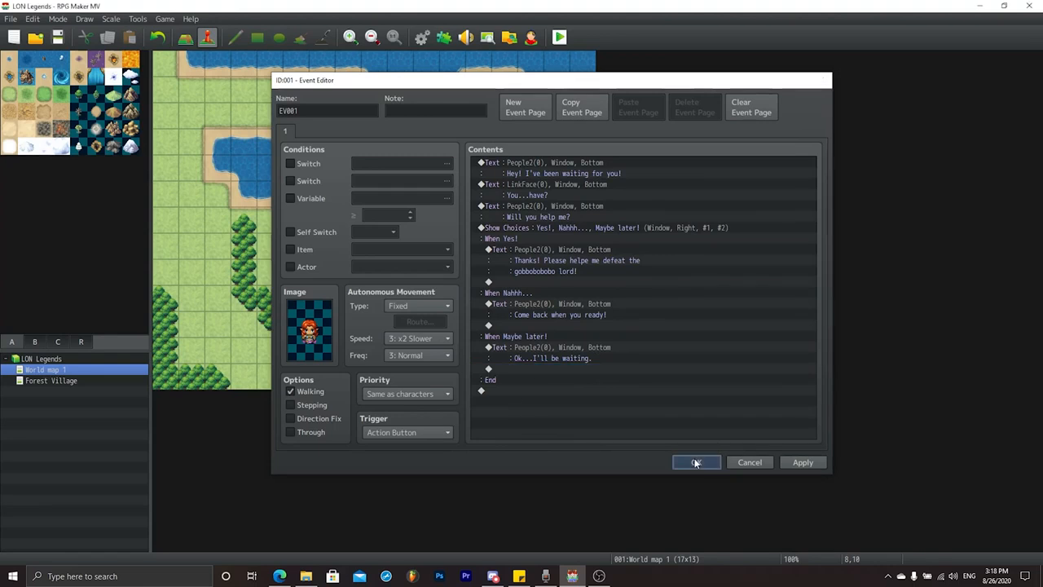
{"action": "left_click", "coordinate": [569, 38]}
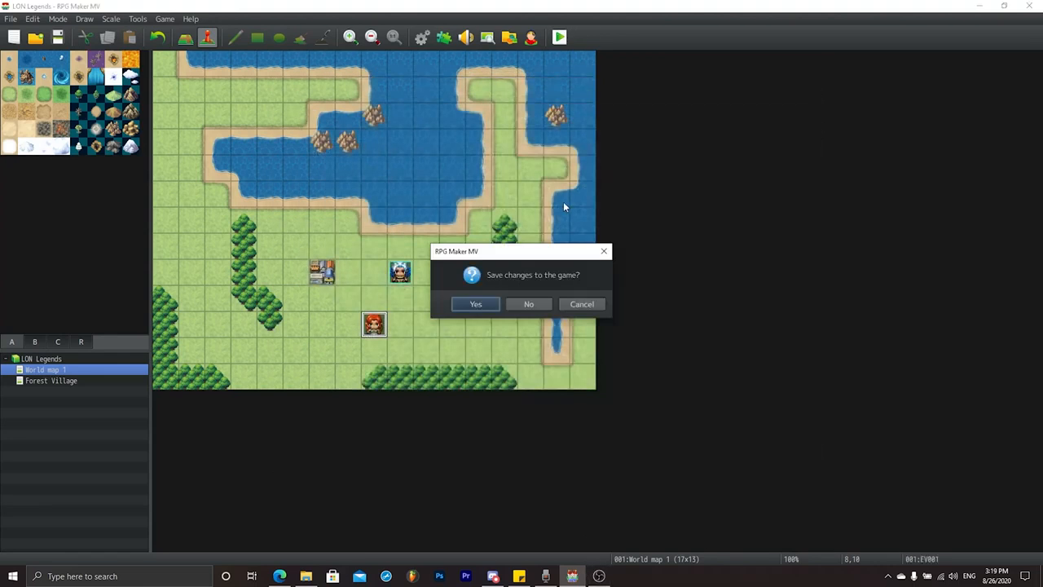
{"action": "left_click", "coordinate": [476, 304]}
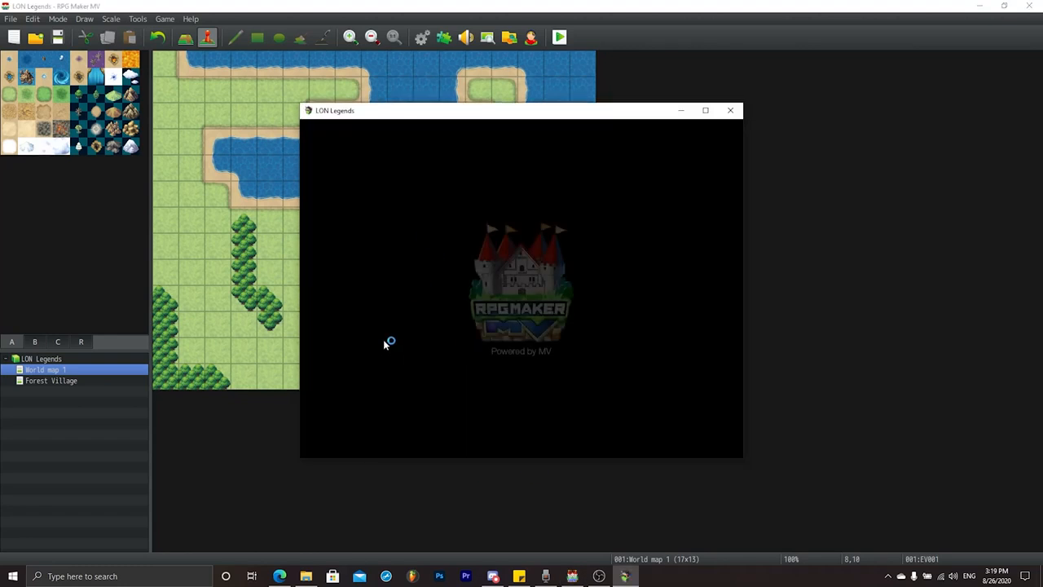
{"action": "left_click", "coordinate": [493, 345]}
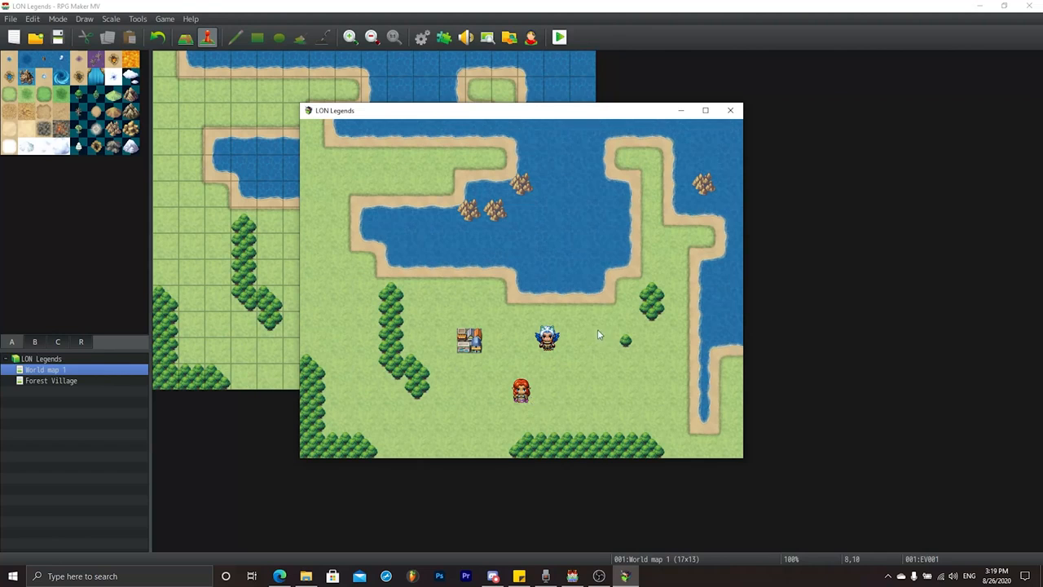
Step: Walk the hero to the red-haired character and play through the dialogue, answering "Yes!"
{"action": "left_click", "coordinate": [610, 397]}
{"action": "left_click_drag", "start_coordinate": [611, 394], "coordinate": [315, 367]}
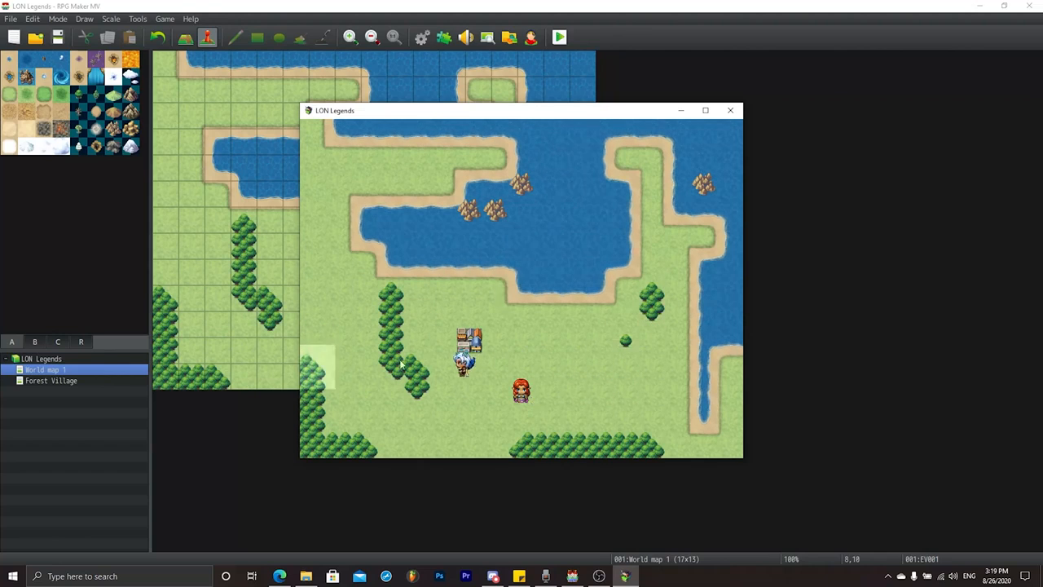
{"action": "left_click", "coordinate": [510, 403]}
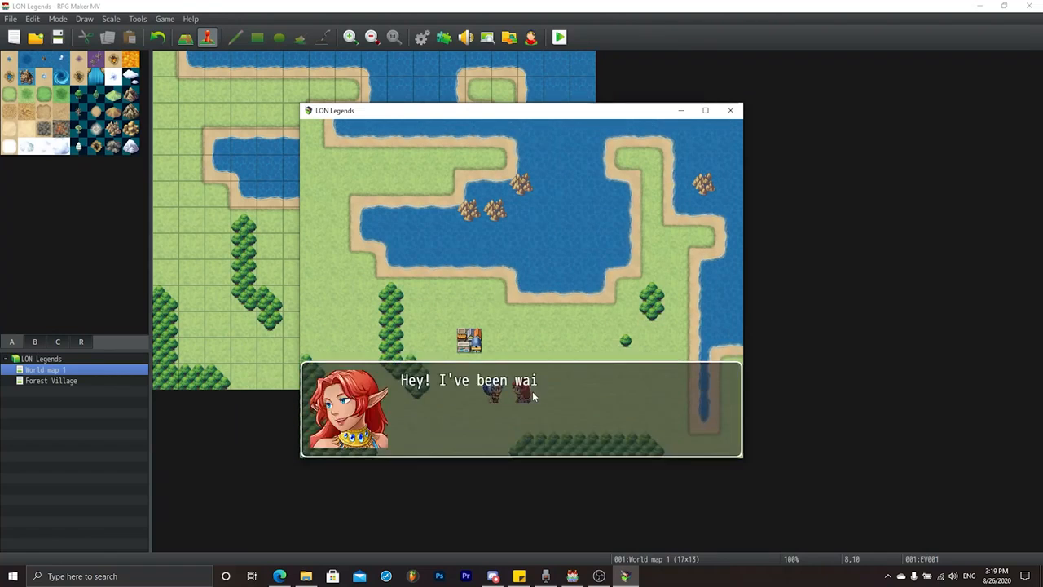
{"action": "left_click", "coordinate": [553, 388]}
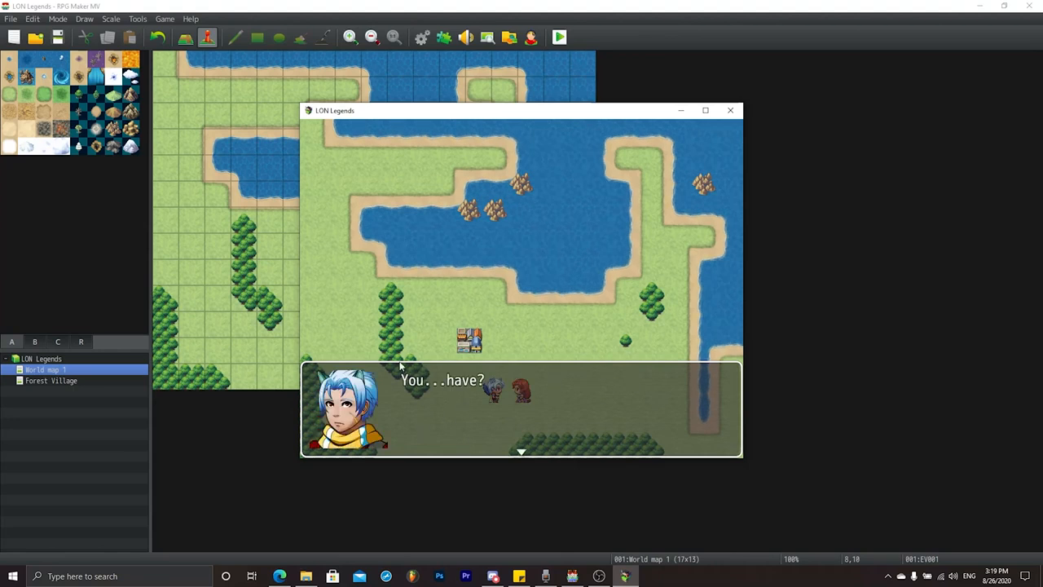
{"action": "left_click", "coordinate": [356, 422]}
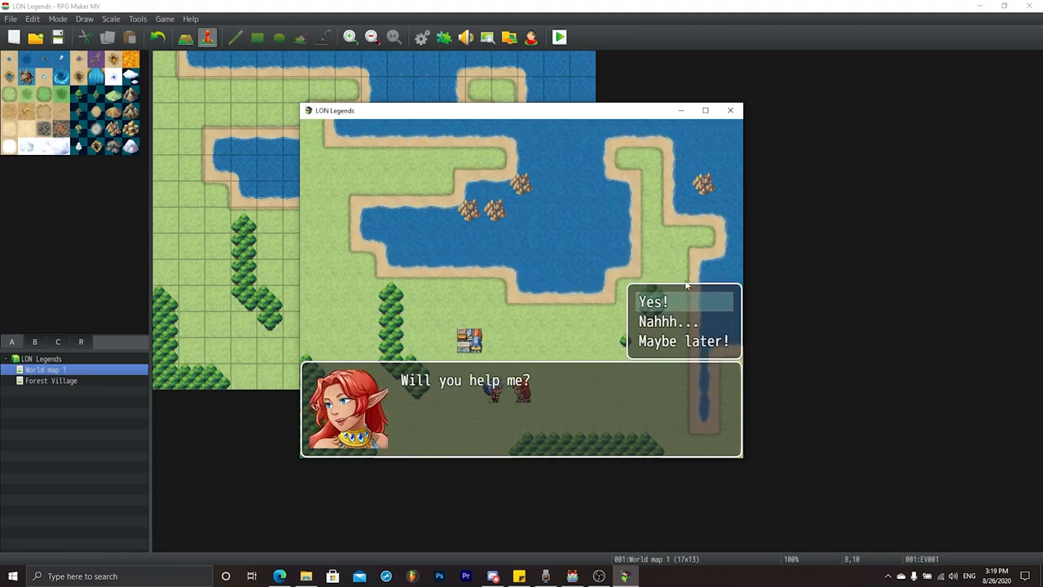
{"action": "left_click", "coordinate": [657, 300]}
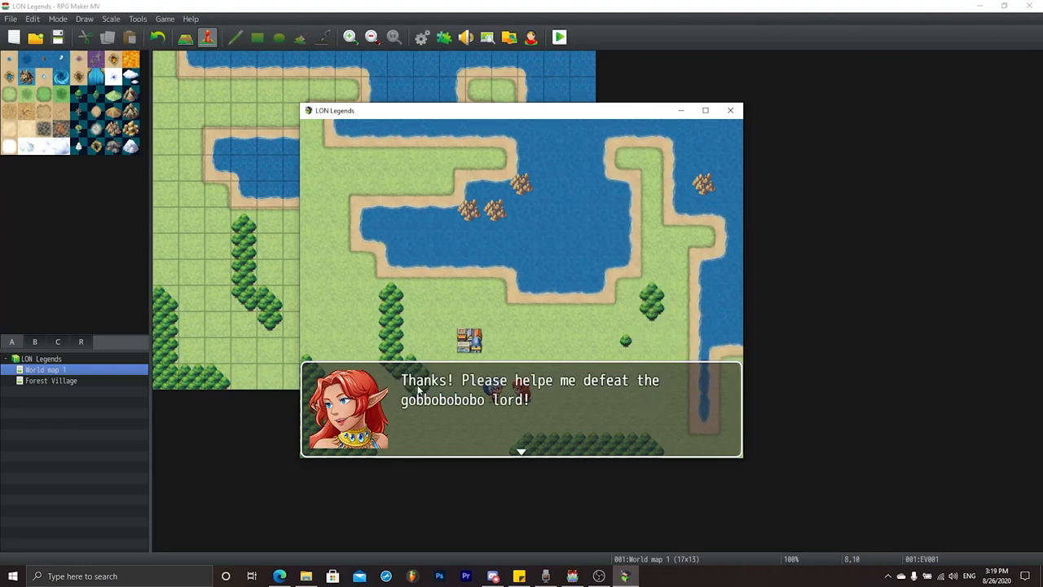
{"action": "left_click", "coordinate": [732, 375]}
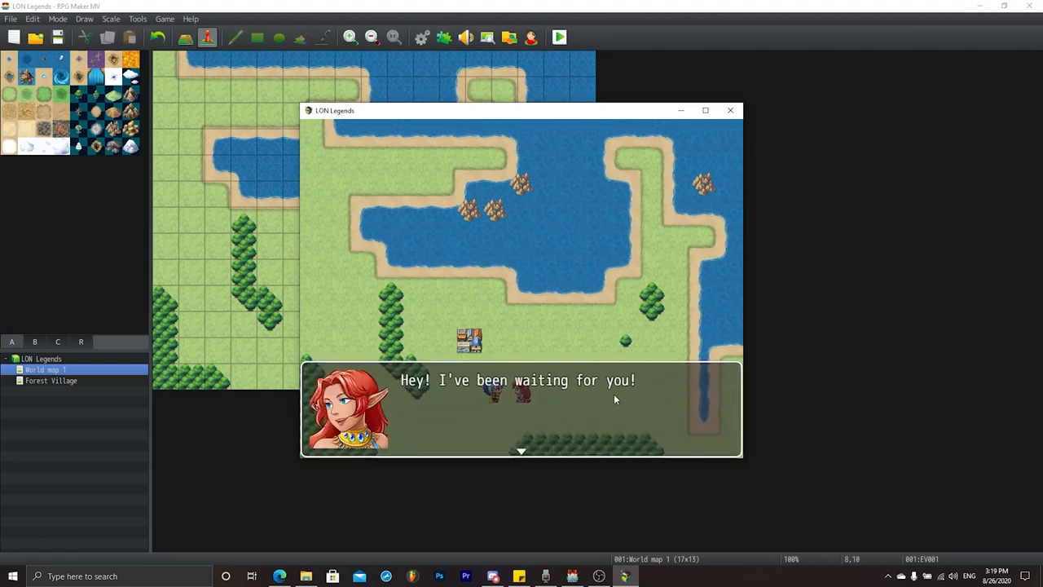
Step: Go through the character's dialogue again, answering "Nahhh..." to test the second response
{"action": "left_click", "coordinate": [614, 394]}
{"action": "left_click", "coordinate": [614, 364]}
{"action": "left_click", "coordinate": [652, 321]}
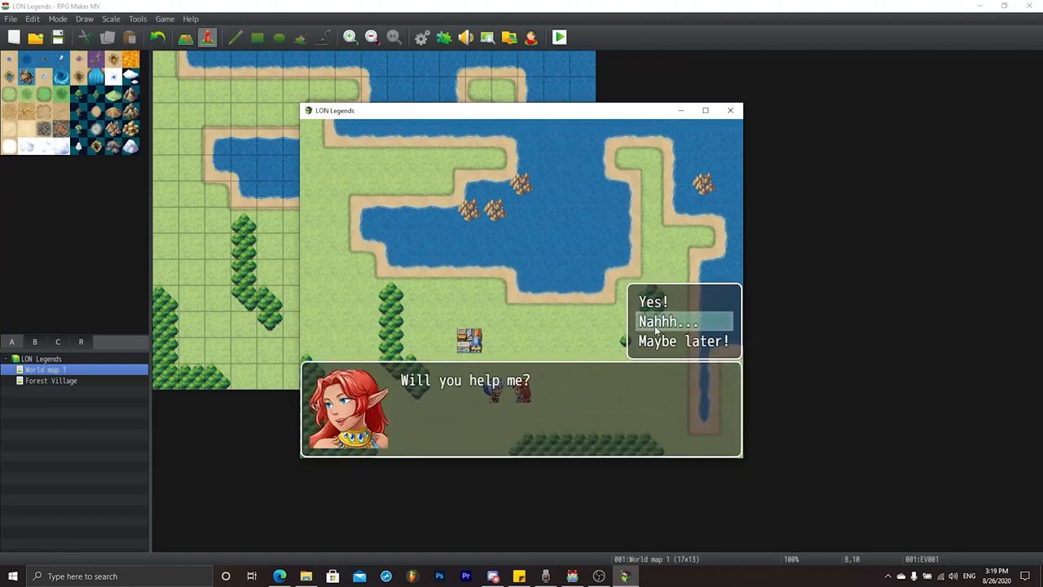
{"action": "left_click", "coordinate": [652, 321]}
{"action": "left_click", "coordinate": [550, 419]}
Step: Talk to the character once more and answer "Maybe later!" to test the third response
{"action": "left_click", "coordinate": [537, 391]}
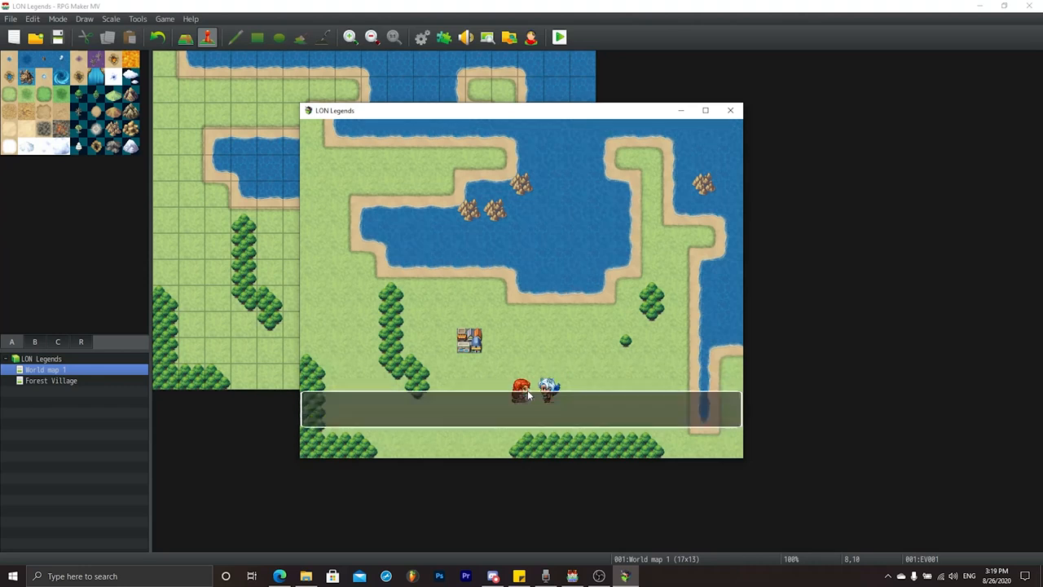
{"action": "left_click", "coordinate": [643, 379]}
{"action": "left_click", "coordinate": [656, 385]}
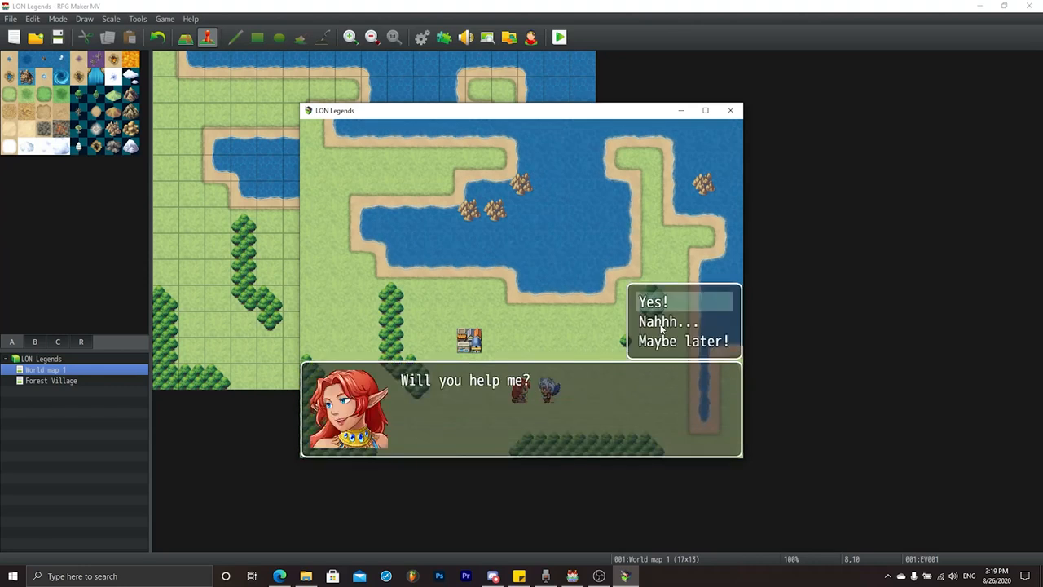
{"action": "left_click", "coordinate": [664, 341]}
{"action": "left_click", "coordinate": [513, 346]}
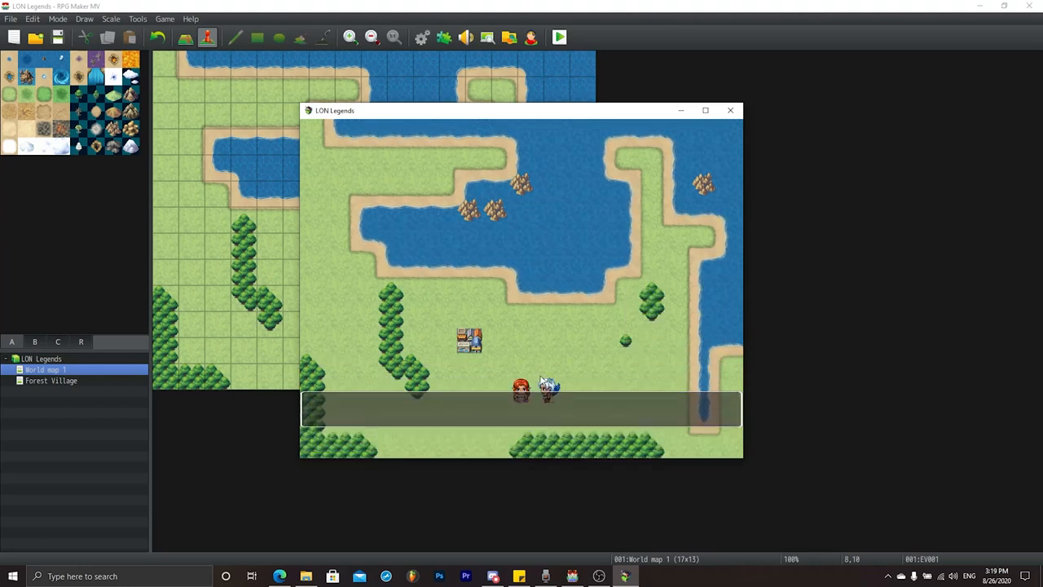
Step: Walk the hero away from the character to the trees on the far side of the village
{"action": "left_click", "coordinate": [495, 366]}
{"action": "left_click", "coordinate": [475, 403]}
{"action": "left_click", "coordinate": [547, 341]}
{"action": "left_click", "coordinate": [420, 342]}
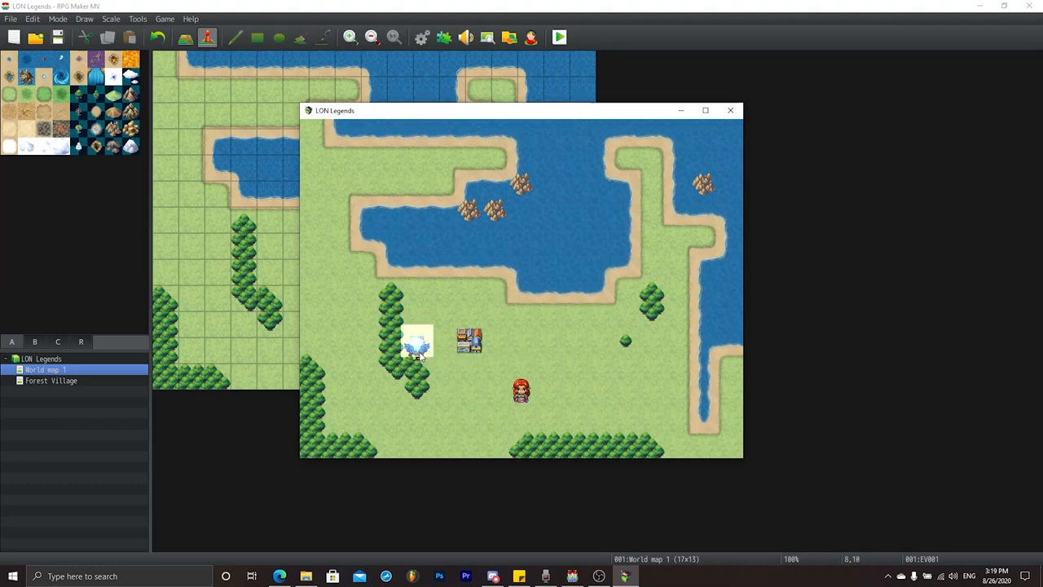